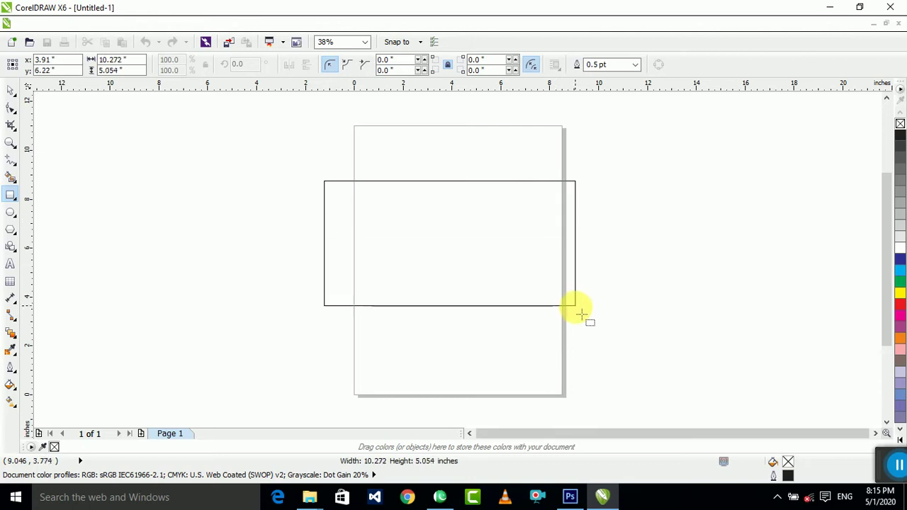
- Fill the rectangle drawn across the page with white
click(10, 90)
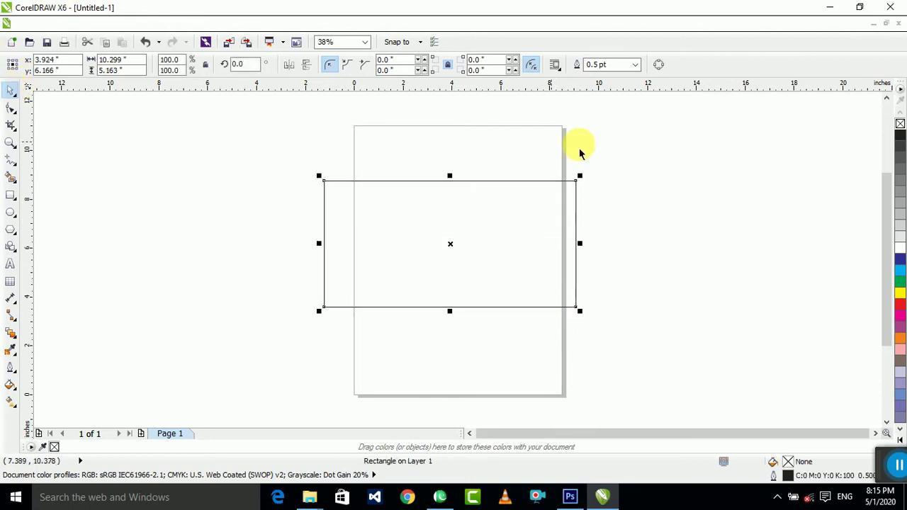
click(581, 151)
click(522, 230)
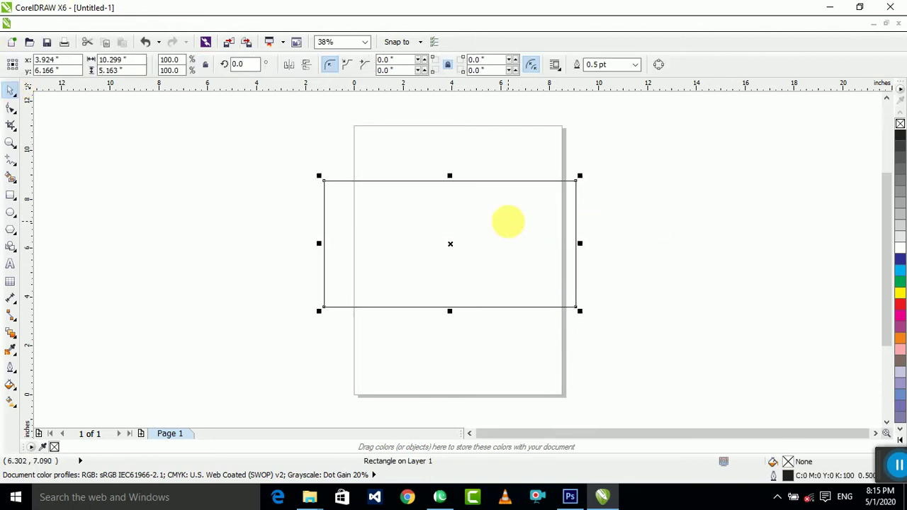
click(846, 253)
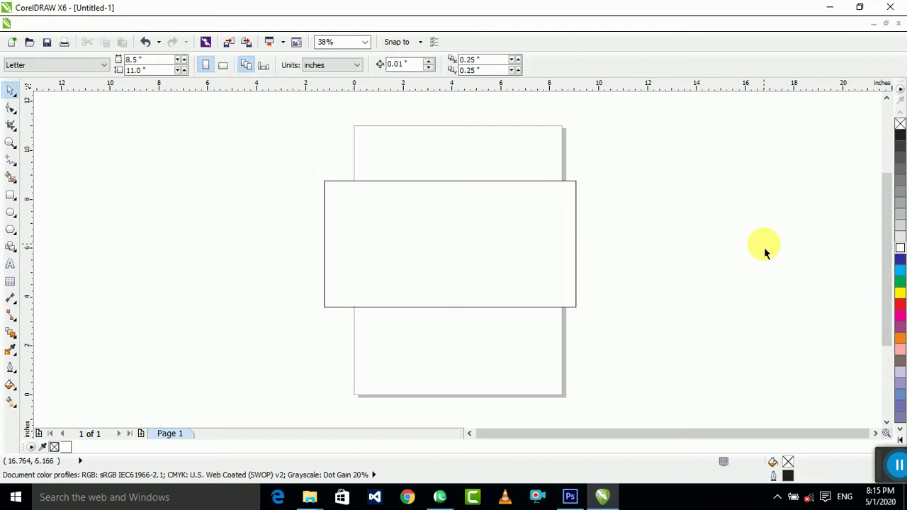
- Set the white rectangle's size to 10 inches wide and 5 inches high
click(522, 237)
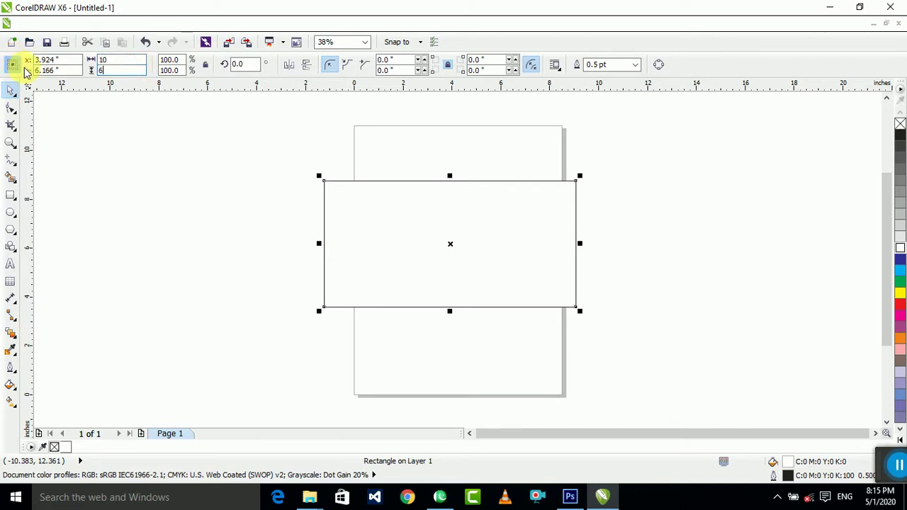
key(Tab)
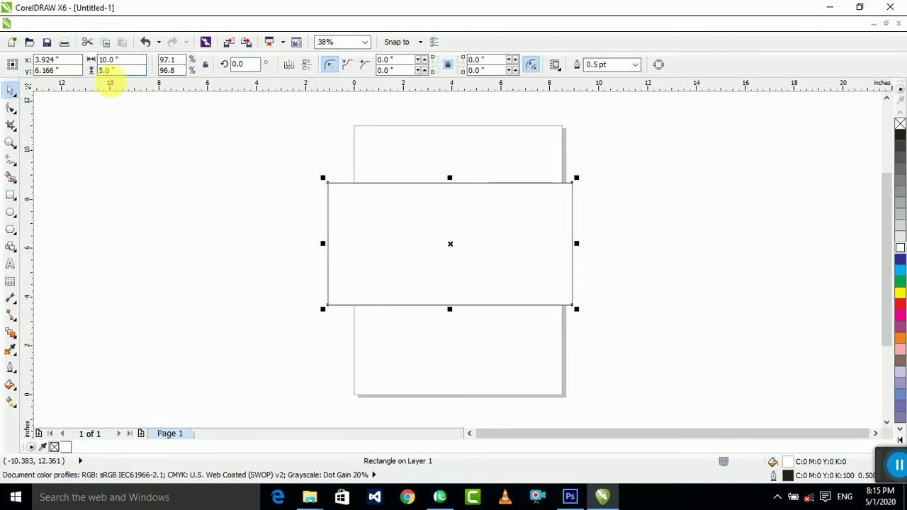
drag(761, 113, 225, 378)
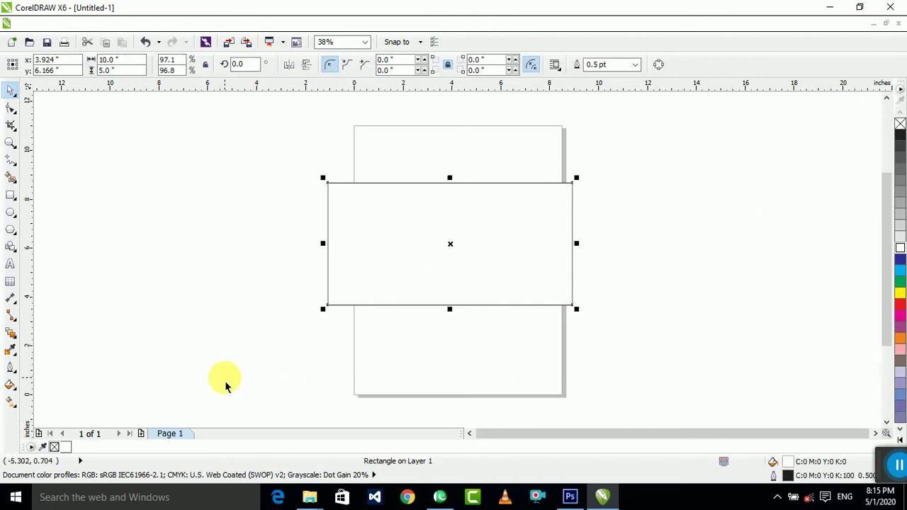
key(shift+F2)
key(Escape)
scroll(430, 305, down, 1)
click(431, 305)
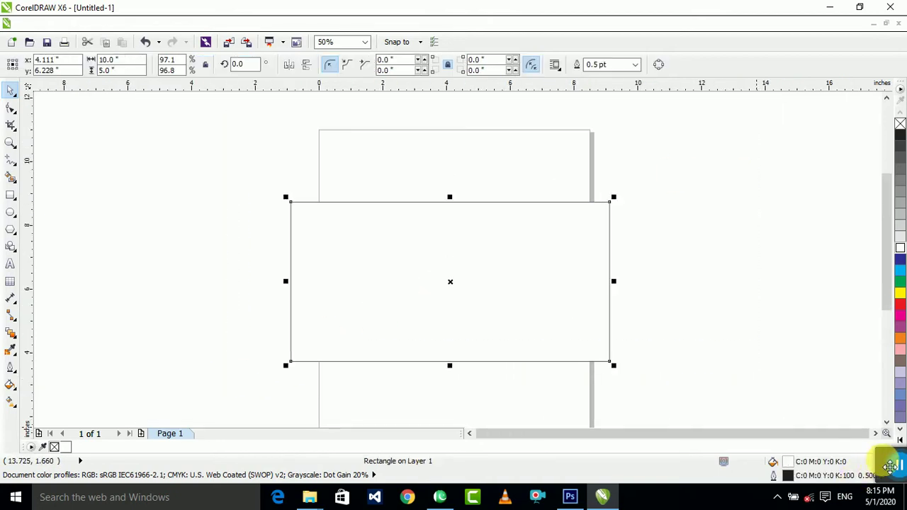
- Switch to Urdu InPage and enter the text "گرافکس والی سرکار" in the empty document
click(440, 497)
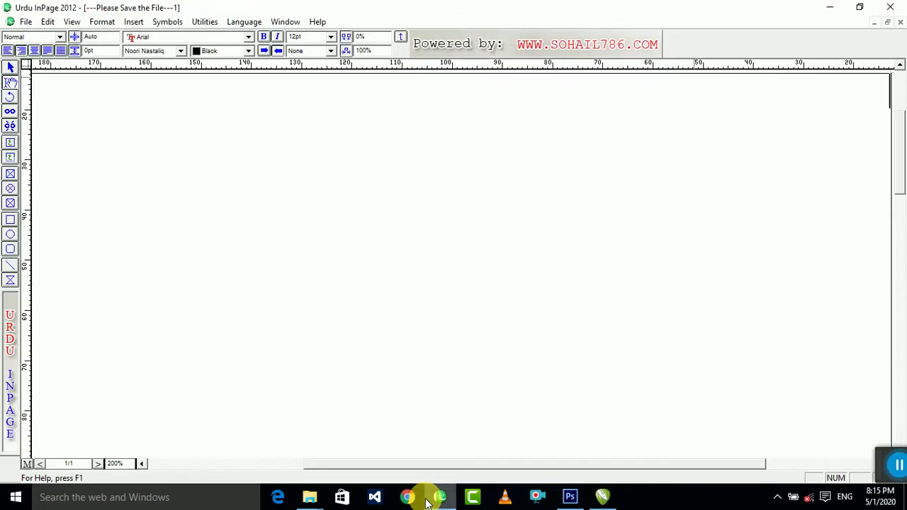
click(439, 496)
click(440, 496)
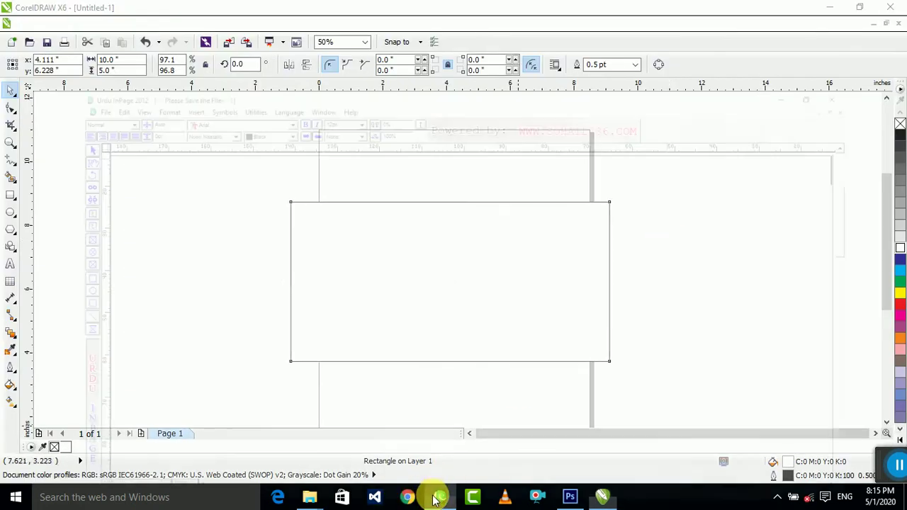
text(گرافکس والی سرکار)
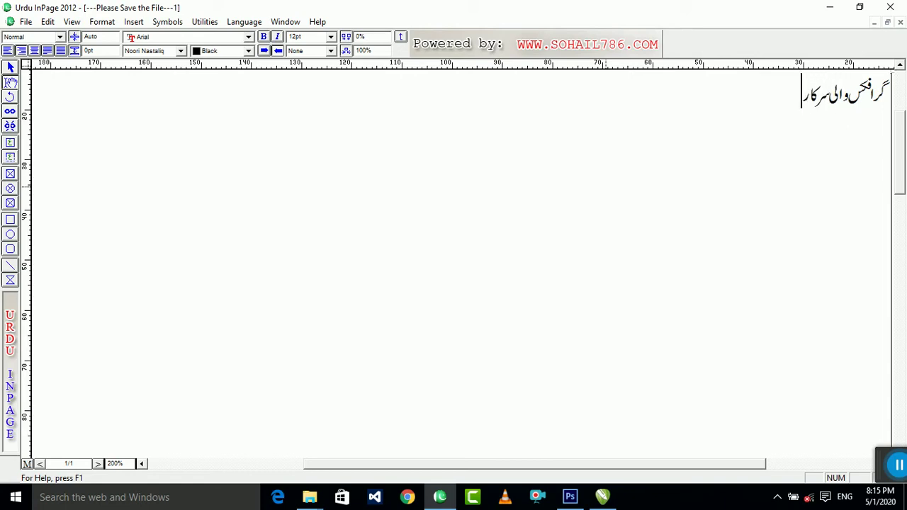
- Copy the whole Urdu text from InPage and paste it into the CorelDRAW page
key(ctrl+a)
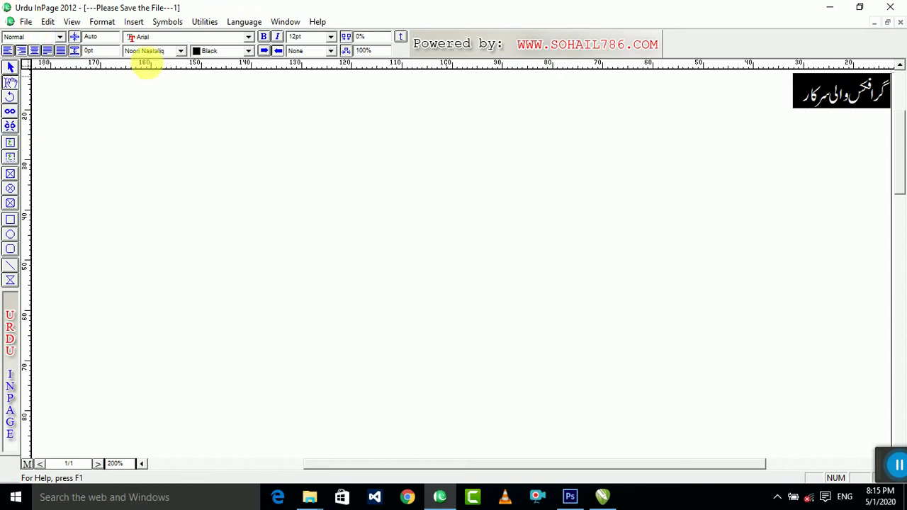
click(11, 68)
click(125, 136)
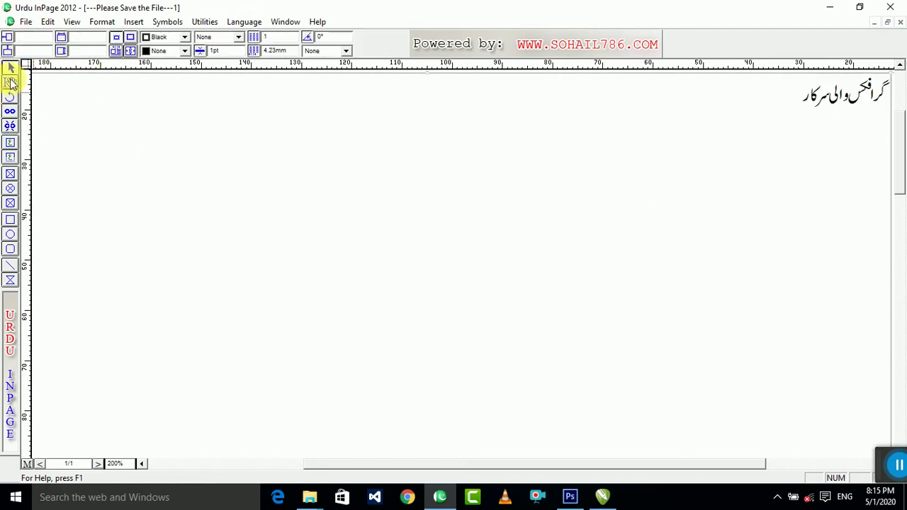
click(834, 6)
key(ctrl+v)
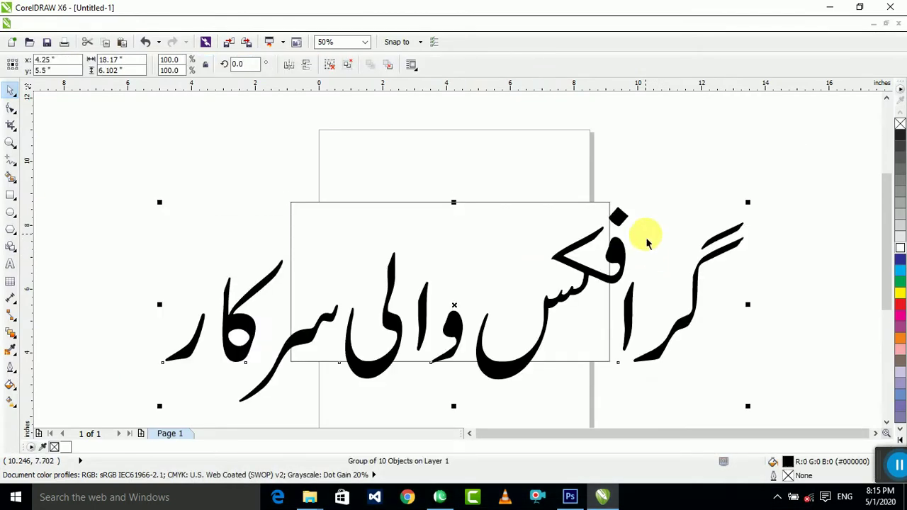
- Scale the pasted Urdu lettering to about 3.56 by 1.2 inches above the rectangle and ungroup it into separate letter pieces
drag(747, 202, 476, 161)
scroll(475, 162, up, 2)
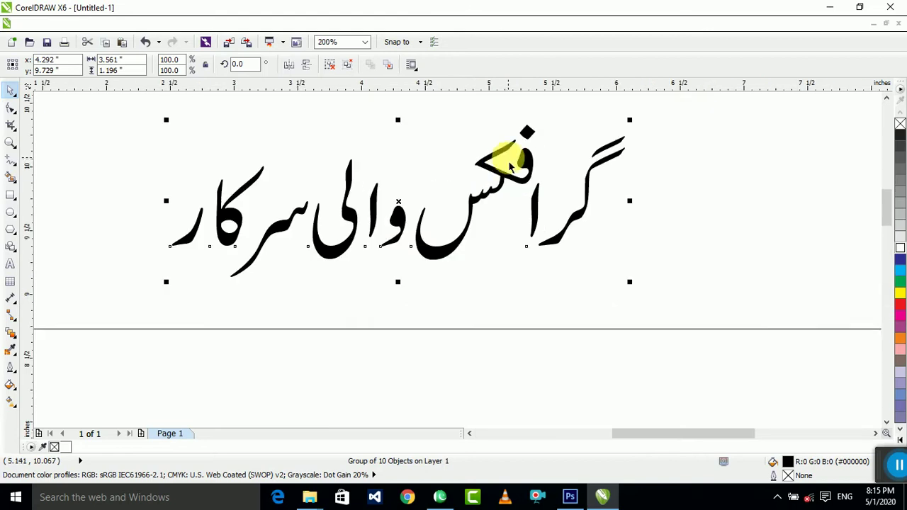
click(571, 157)
scroll(528, 197, up, 2)
scroll(539, 215, down, 2)
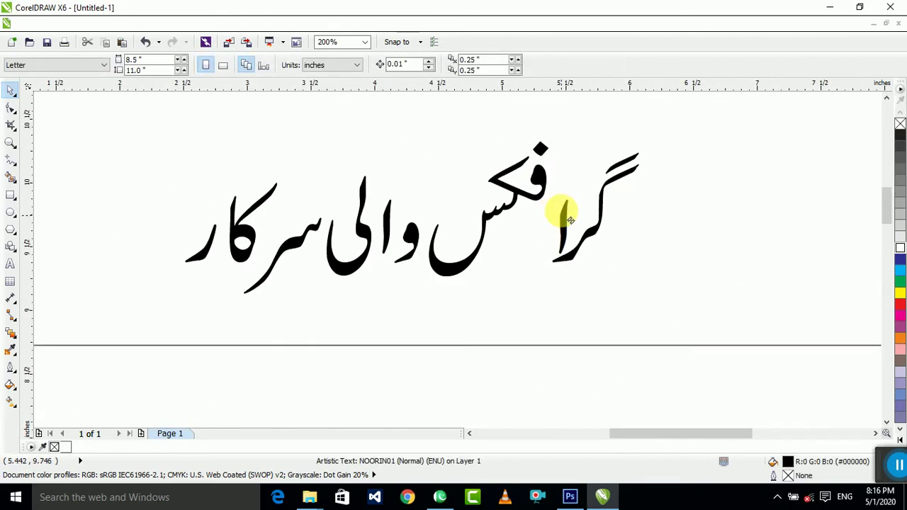
- Move the separate Urdu letter pieces closer together to tighten the spacing between the words
click(567, 209)
drag(644, 126, 538, 319)
scroll(567, 213, up, 2)
scroll(531, 243, down, 3)
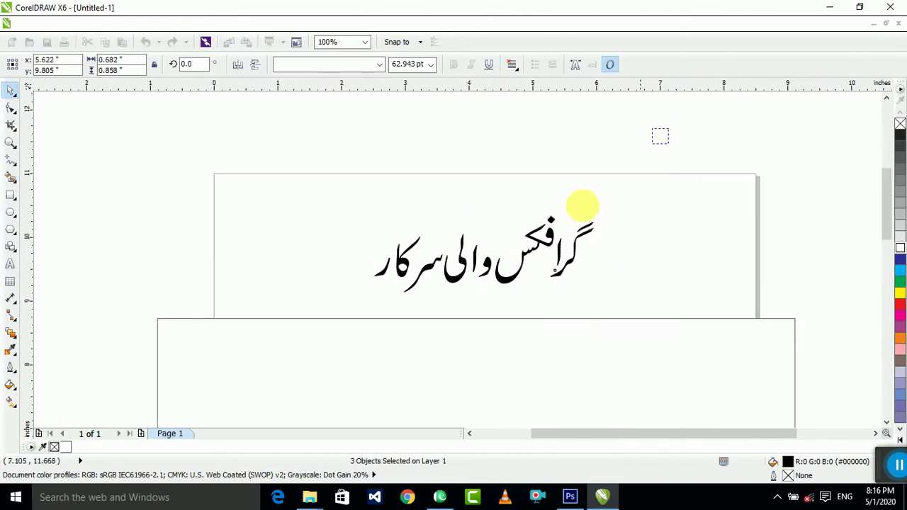
drag(668, 129, 490, 327)
scroll(493, 281, up, 2)
drag(527, 278, 508, 283)
shift+click(466, 215)
shift+click(421, 191)
drag(239, 231, 247, 232)
drag(140, 204, 177, 204)
drag(59, 244, 105, 239)
scroll(726, 184, down, 2)
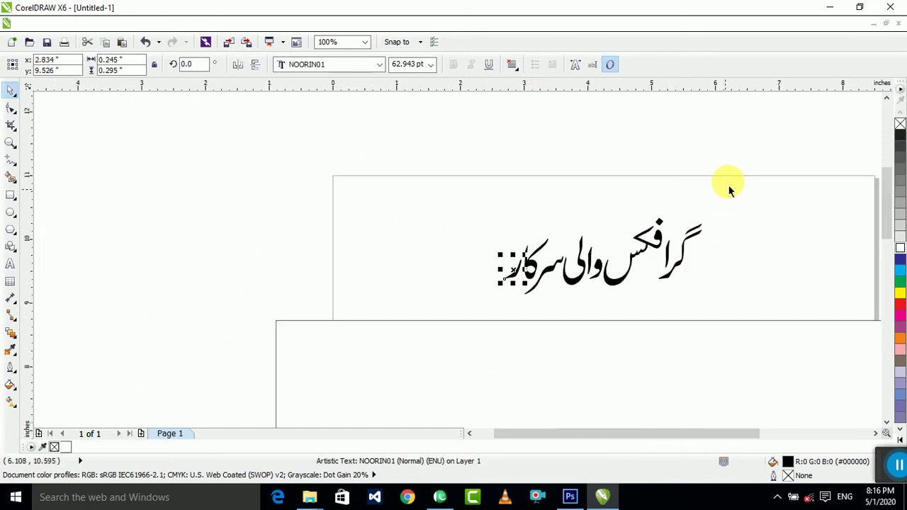
- Weld all the letter pieces of the Urdu text into a single curve
drag(729, 121, 366, 306)
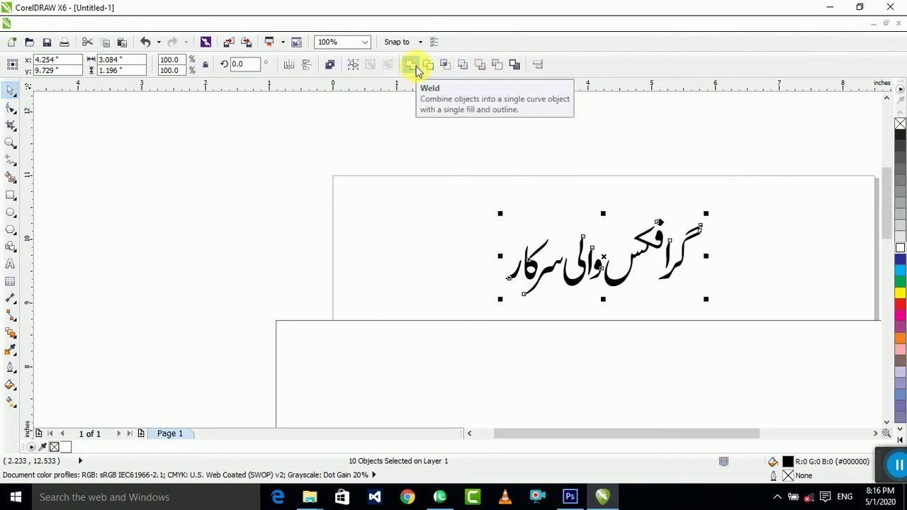
click(411, 65)
scroll(480, 135, down, 1)
click(633, 265)
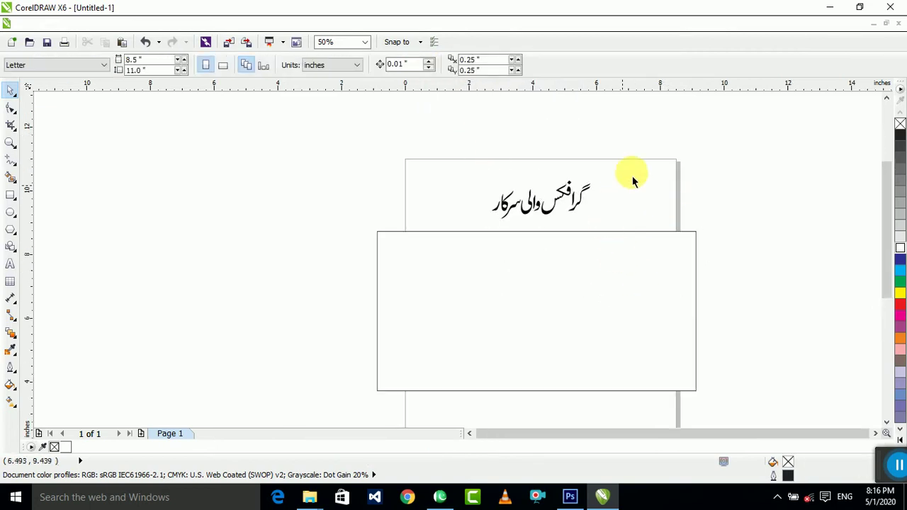
- Centre the welded lettering on the rectangle and enlarge it to about 9.28 by 3.6 inches
drag(654, 140, 439, 231)
shift+click(525, 289)
key(c)
key(e)
click(652, 151)
drag(777, 179, 388, 408)
drag(301, 227, 704, 401)
click(755, 326)
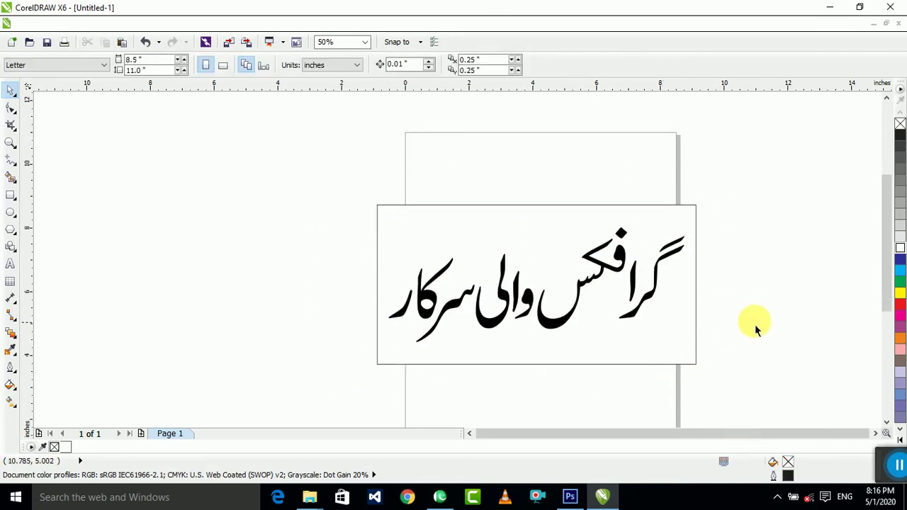
click(445, 307)
drag(564, 309, 564, 261)
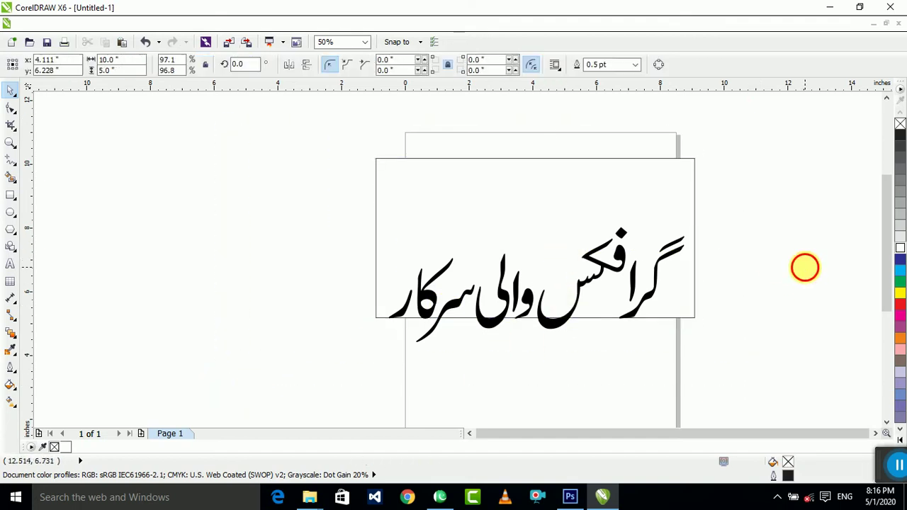
key(ctrl+z)
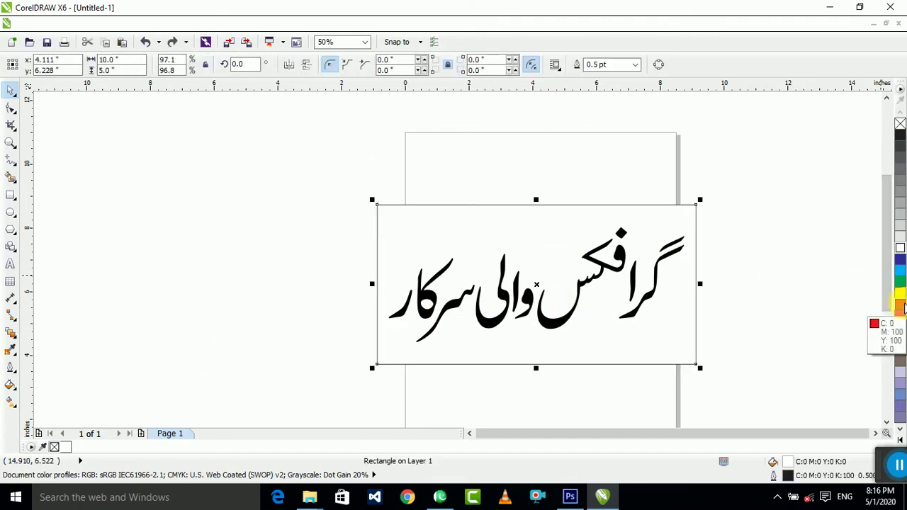
- Try a red fill and a cyan fill on the rectangle behind the lettering
click(900, 304)
drag(787, 166, 304, 409)
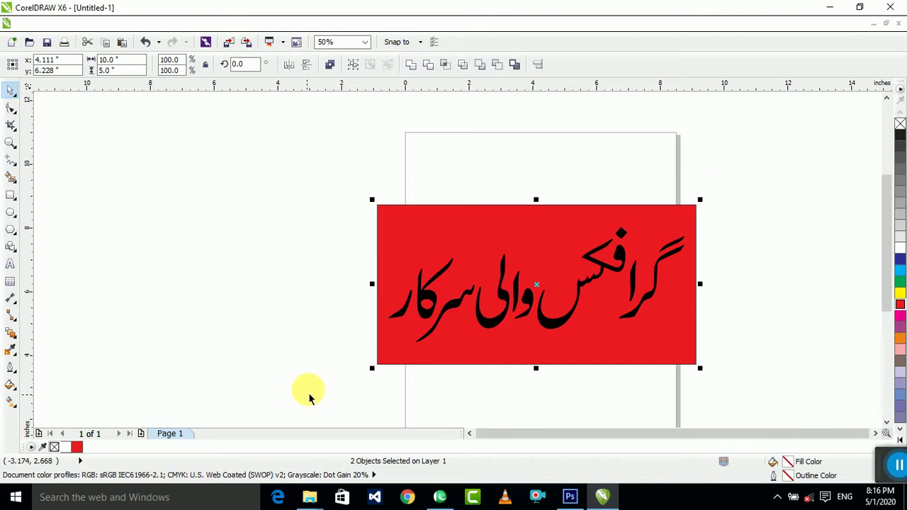
click(309, 398)
click(650, 341)
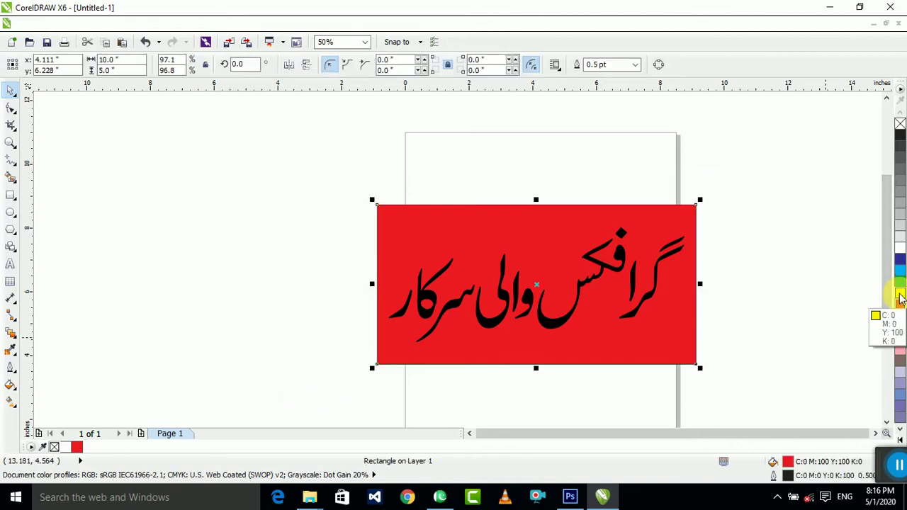
click(900, 273)
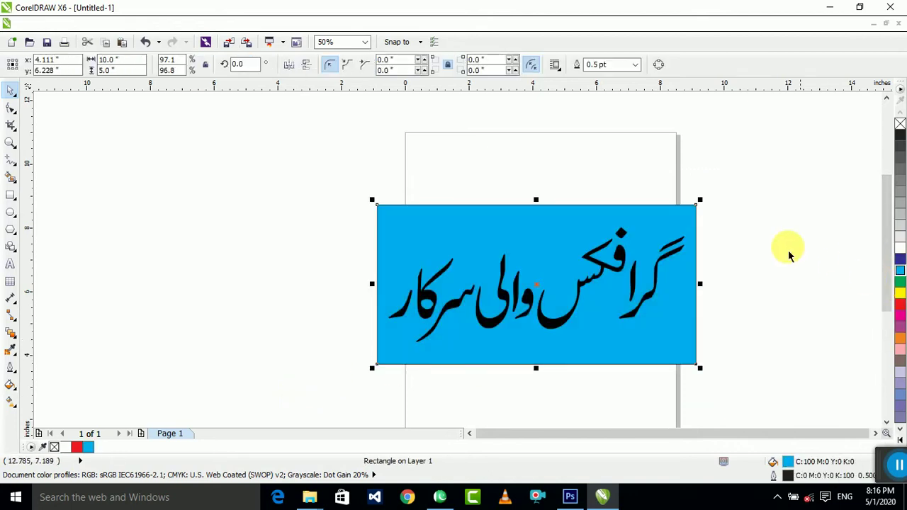
- Fill the rectangle with blue (C:100 M:100 Y:0 K:0) and move it together with the lettering slightly up the page
click(900, 261)
drag(769, 148, 267, 380)
drag(505, 289, 509, 260)
key(F4)
key(Escape)
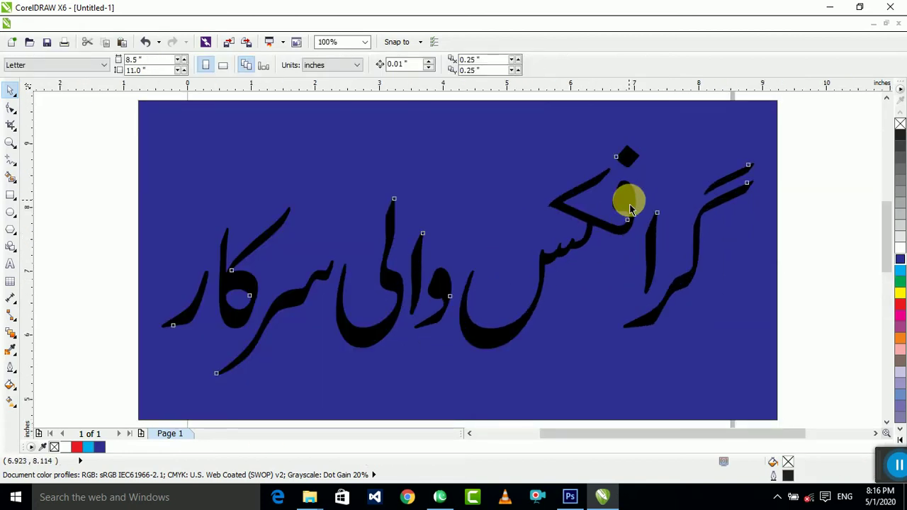
- Give the lettering a white 10 pt outline with round corners and caps, set behind the fill and scaled with the image
click(631, 209)
click(203, 158)
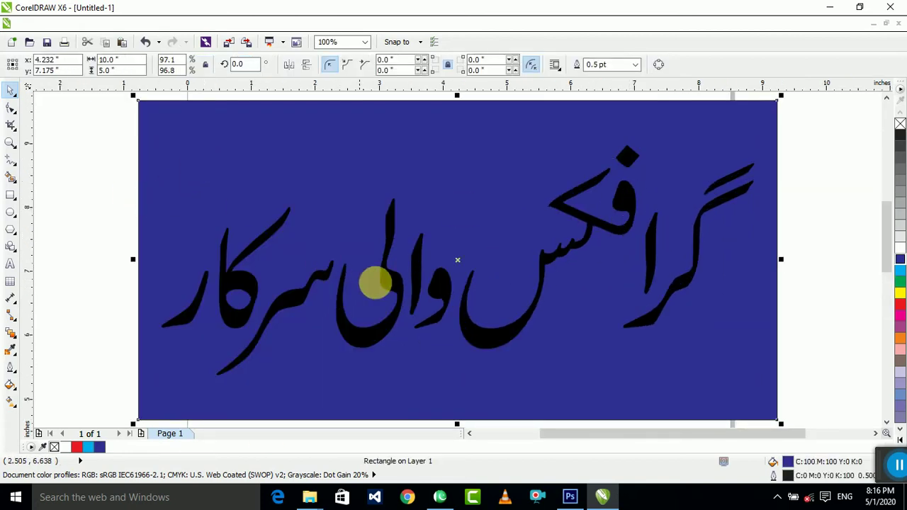
click(390, 283)
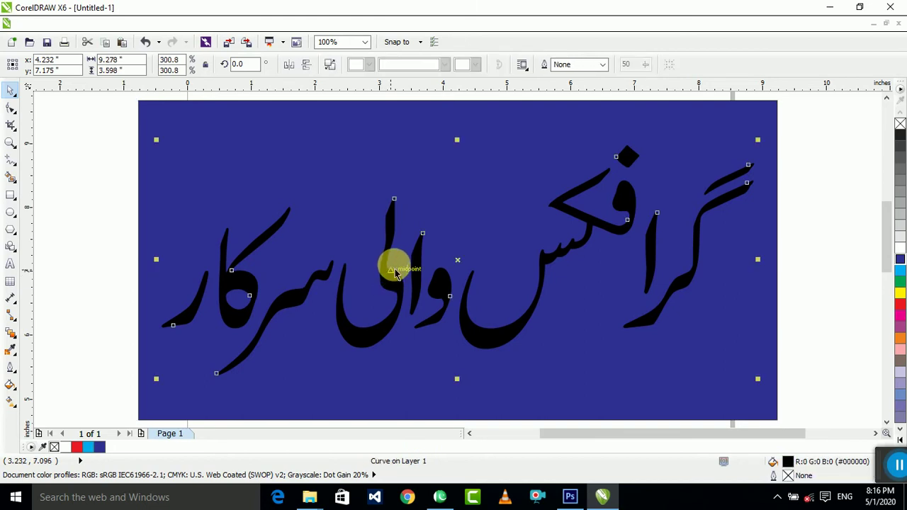
key(F12)
key(Escape)
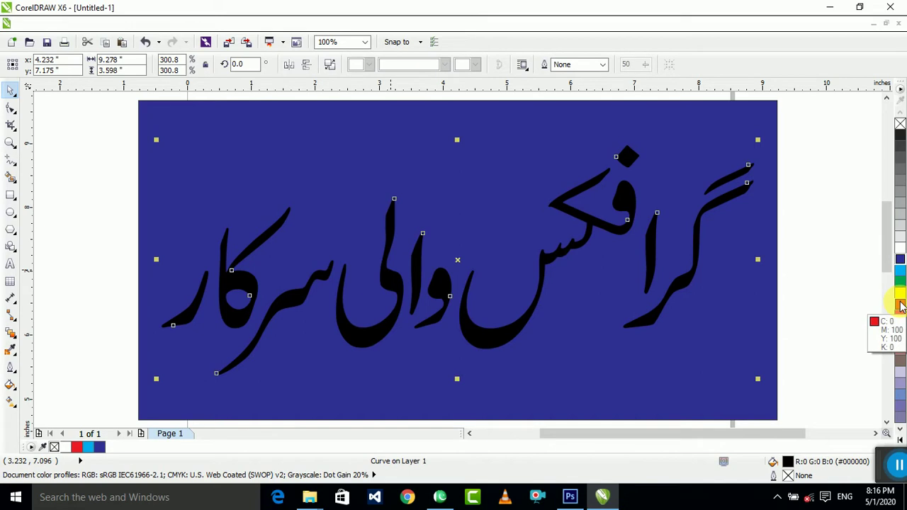
right_click(898, 249)
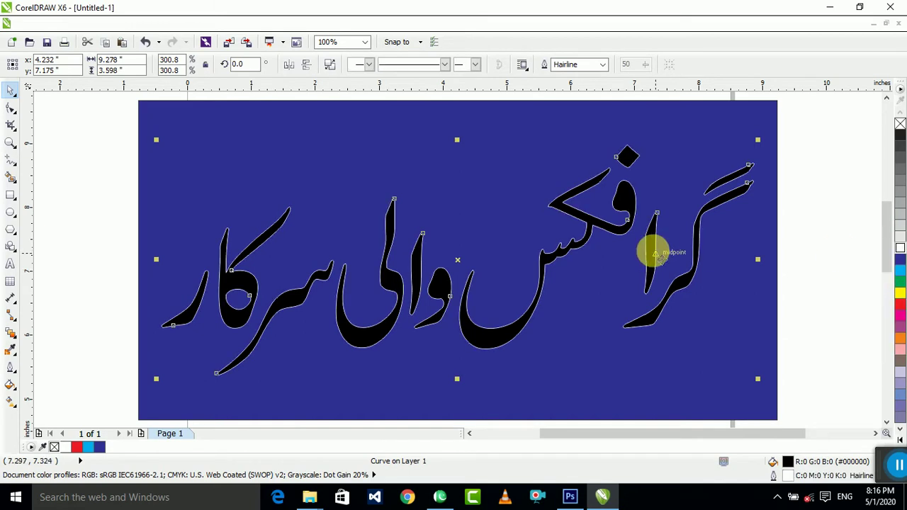
key(F12)
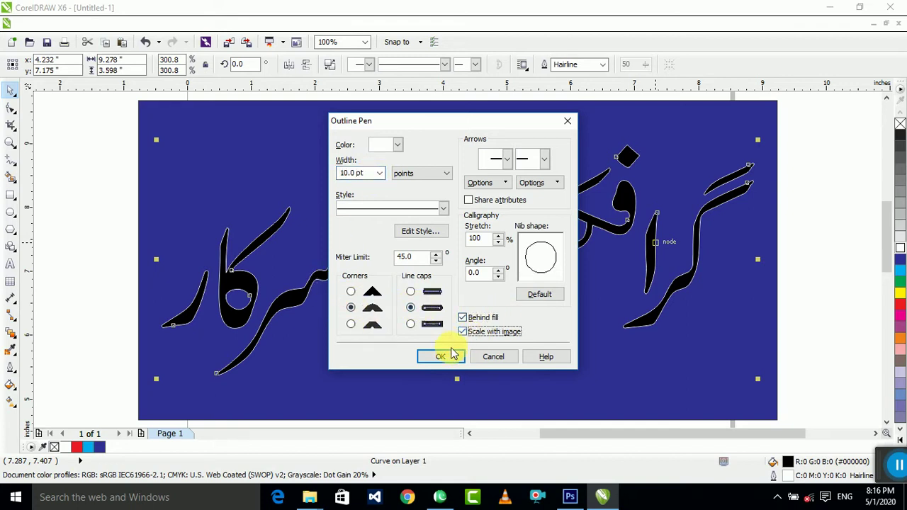
click(446, 362)
scroll(498, 297, down, 2)
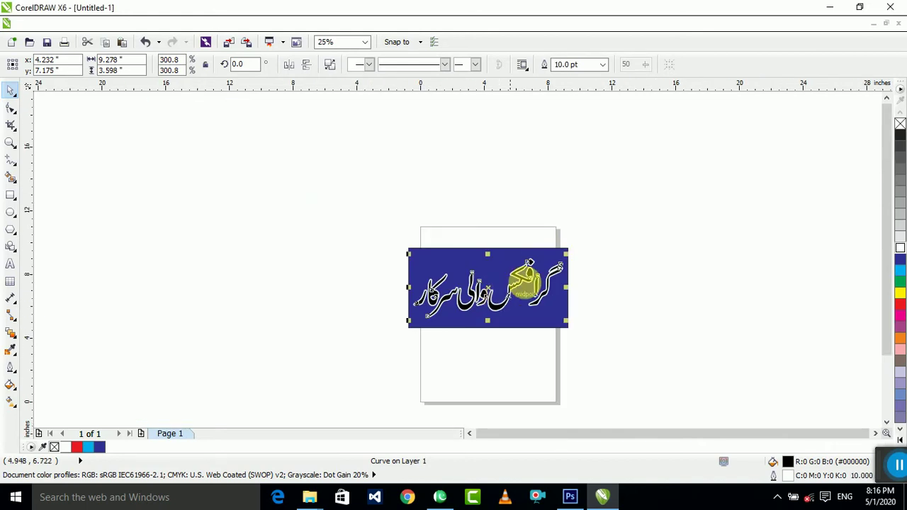
- Move the blue rectangle and its lettering up the page and place a duplicate of both just below
drag(628, 199, 347, 358)
scroll(471, 300, up, 1)
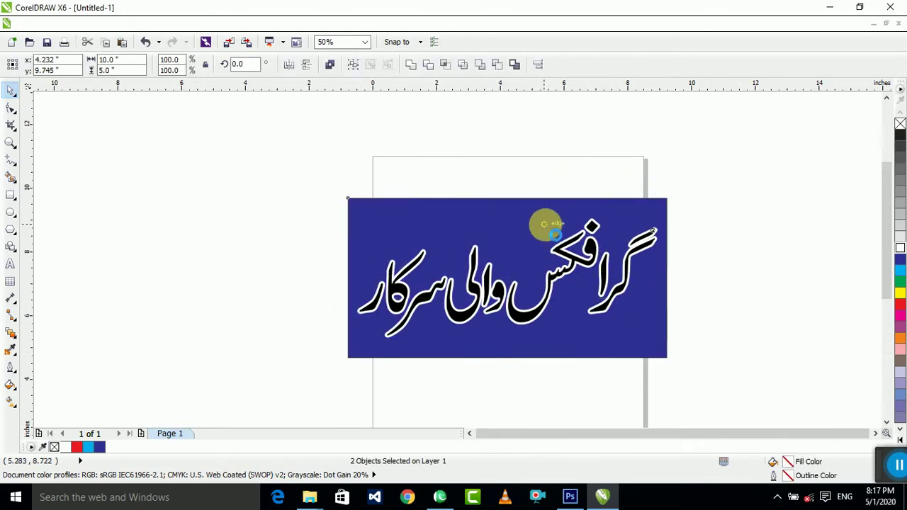
scroll(543, 213, down, 1)
drag(496, 187, 566, 272)
right_click(566, 272)
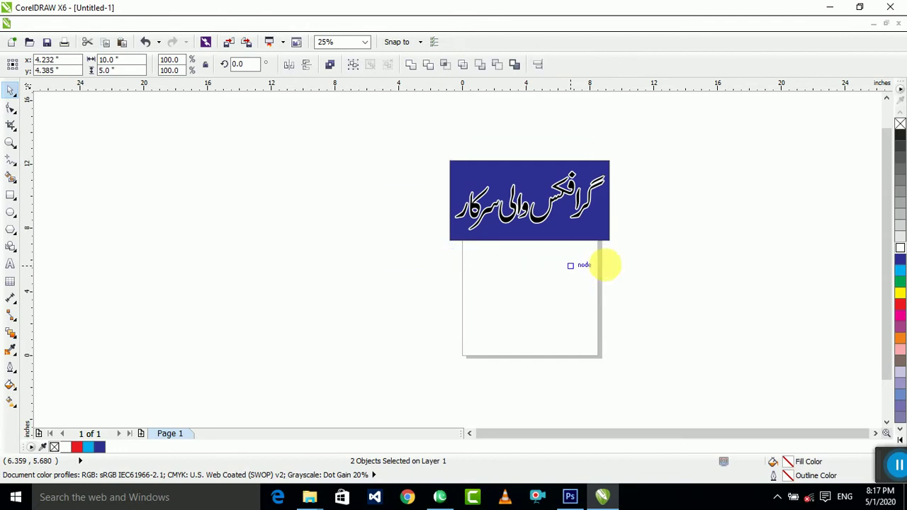
click(633, 282)
scroll(636, 284, up, 2)
scroll(653, 273, down, 3)
scroll(591, 263, up, 1)
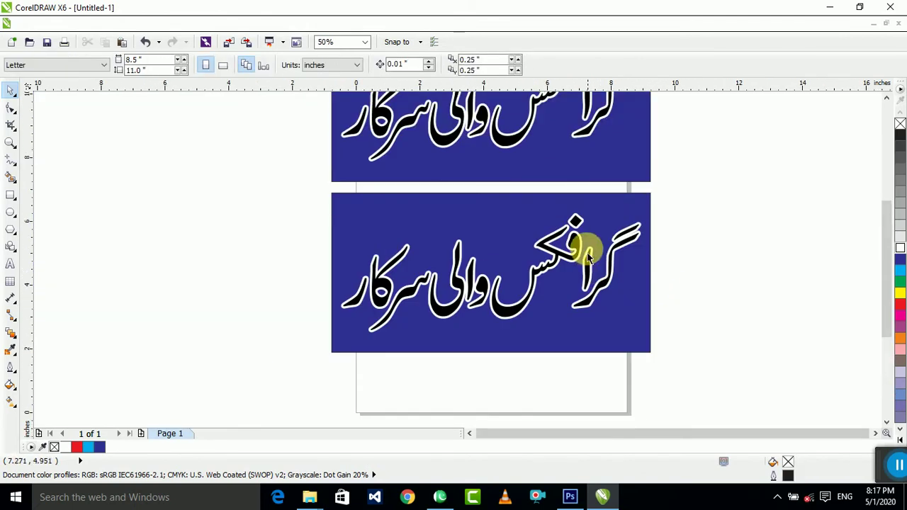
- Place a copy of the lower banner's lettering beside it and give the original lettering a cyan fill and a 15 pt cyan outline
drag(577, 251, 261, 248)
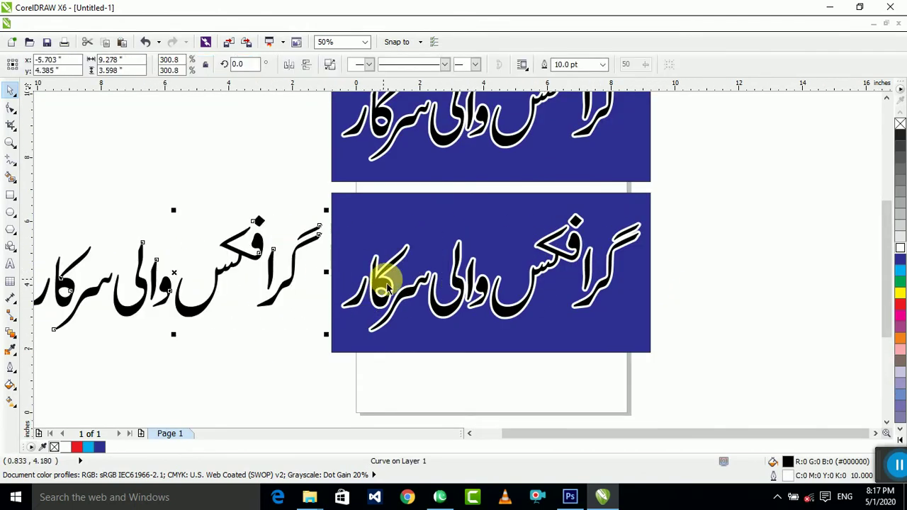
click(901, 272)
click(566, 273)
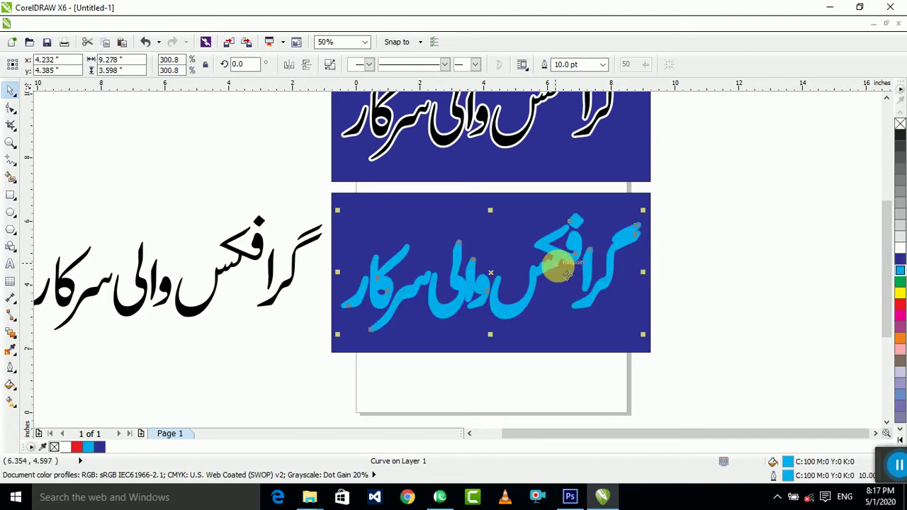
key(F12)
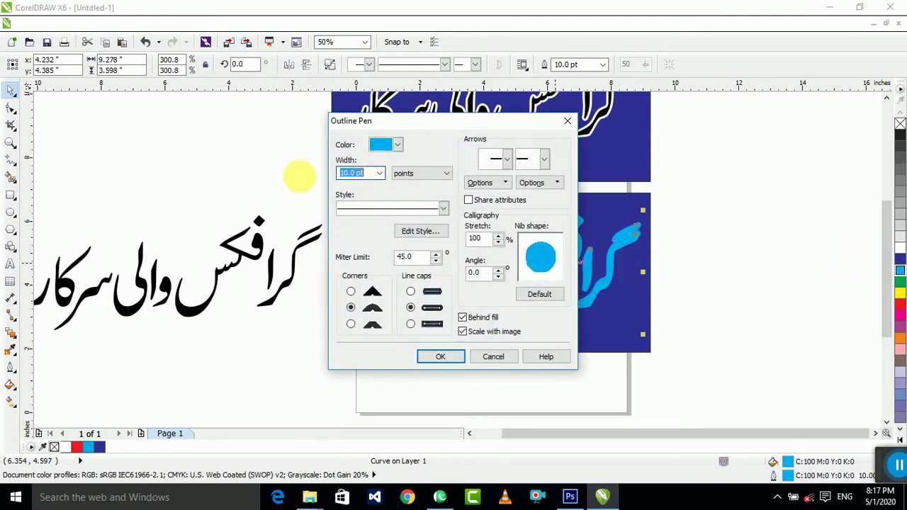
key(Return)
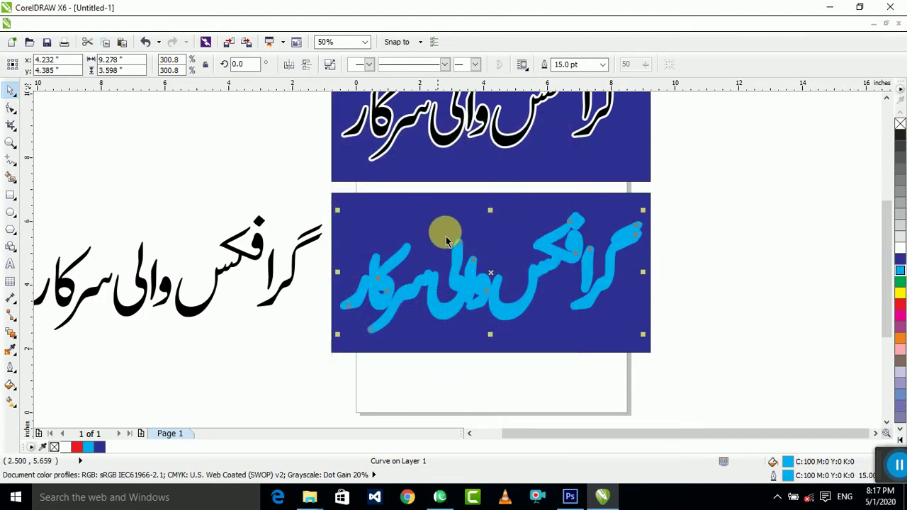
- Centre the white-outlined lettering copy over the cyan lettering on the lower blue banner
click(293, 273)
shift+click(406, 301)
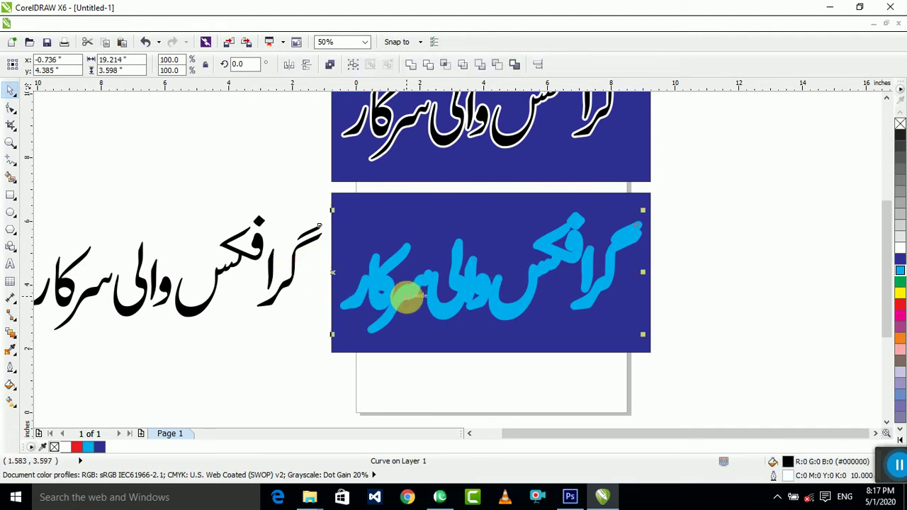
key(c)
click(784, 269)
scroll(581, 243, up, 2)
scroll(581, 252, down, 2)
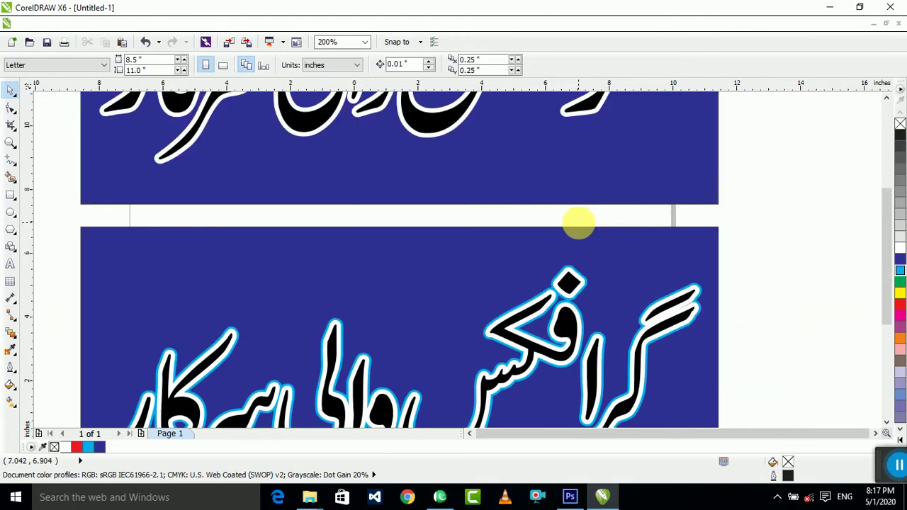
- Fill the front, white-outlined lettering on the lower banner with red
click(574, 282)
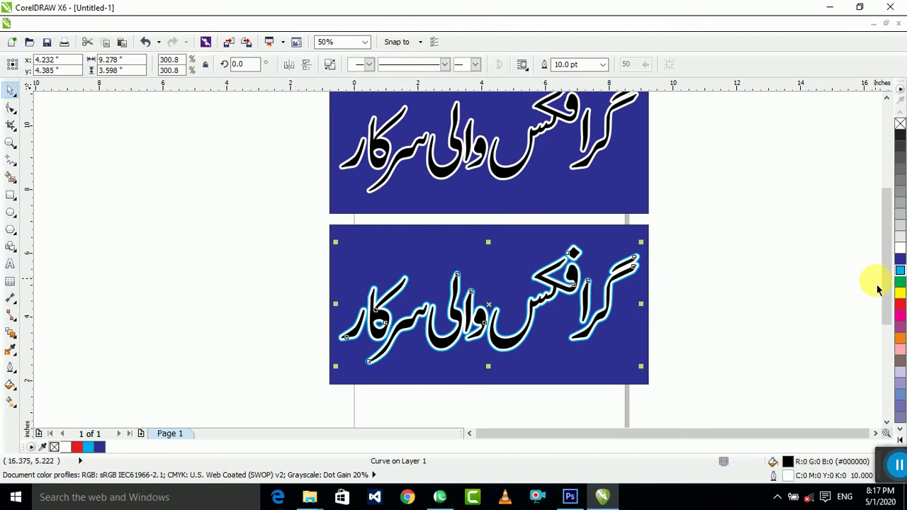
click(899, 304)
click(672, 274)
scroll(581, 298, up, 3)
scroll(579, 248, down, 4)
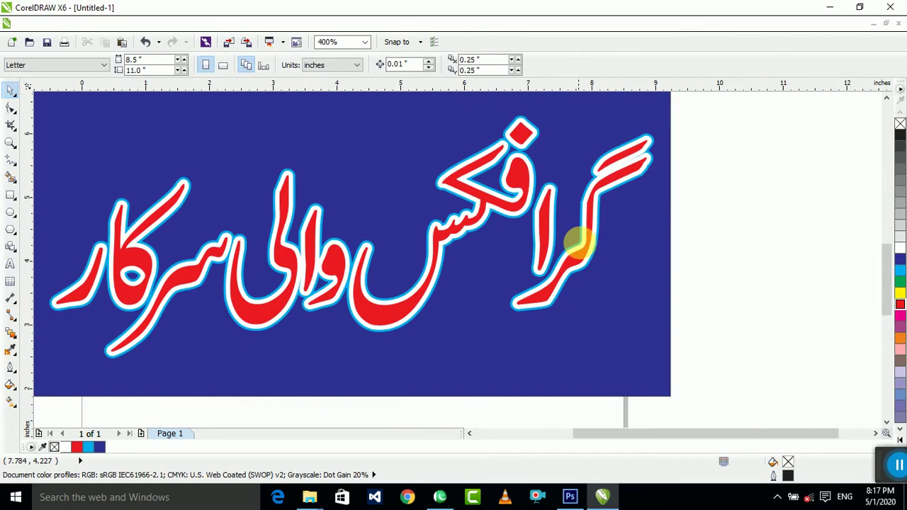
scroll(615, 314, down, 2)
scroll(617, 247, up, 4)
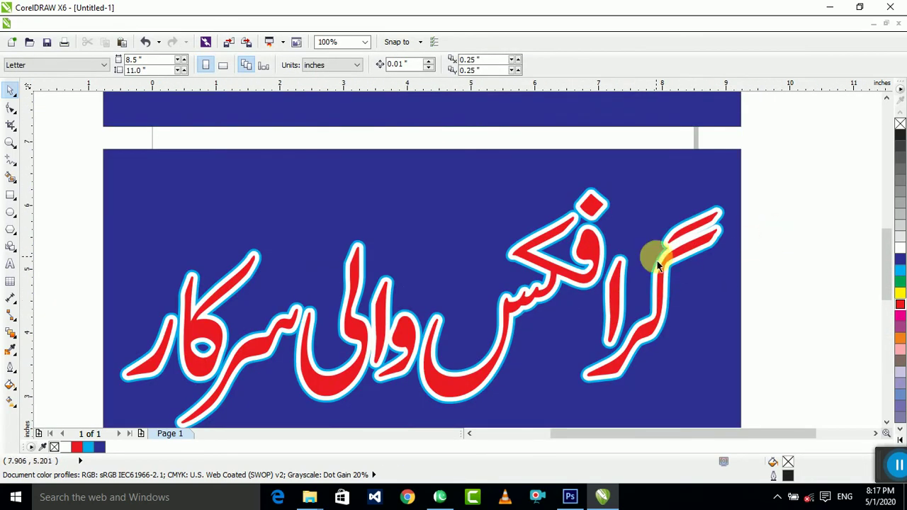
scroll(654, 257, down, 3)
- Copy the lower blue rectangle with both lettering layers and create a new blank document
drag(787, 209, 429, 330)
drag(730, 196, 310, 387)
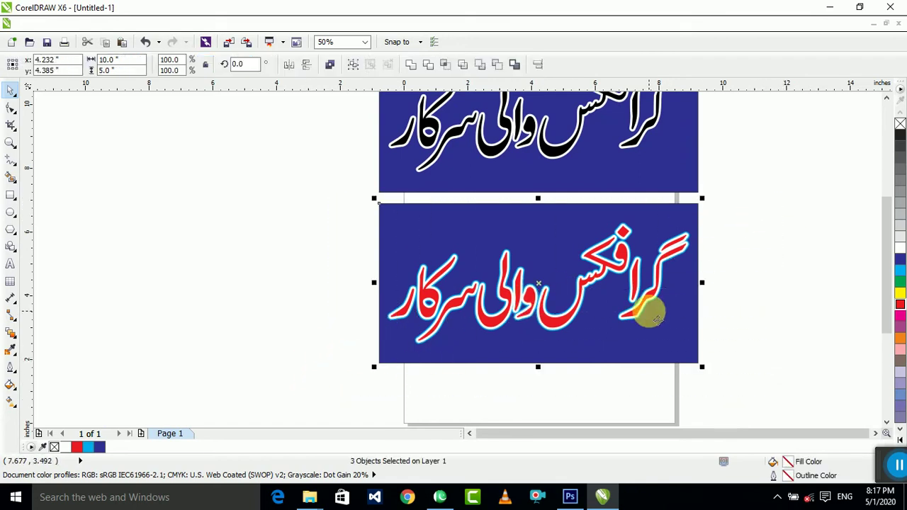
key(Escape)
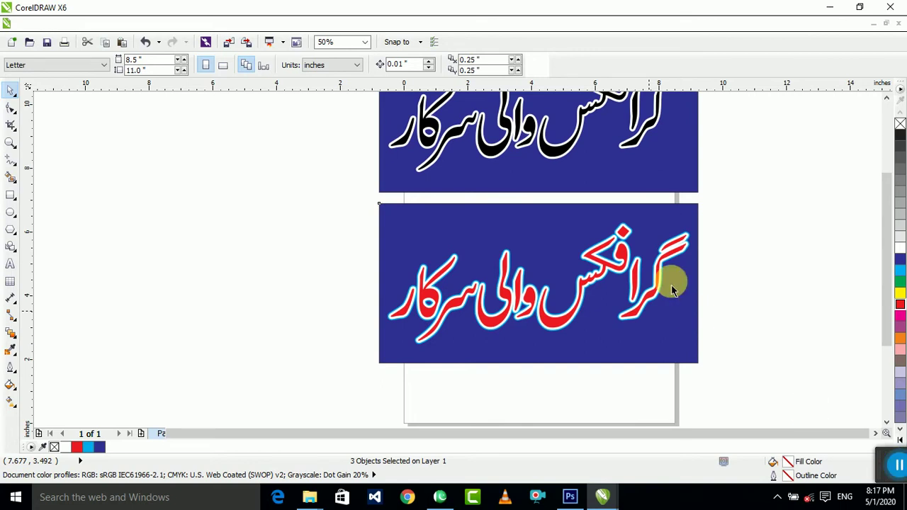
key(ctrl+n)
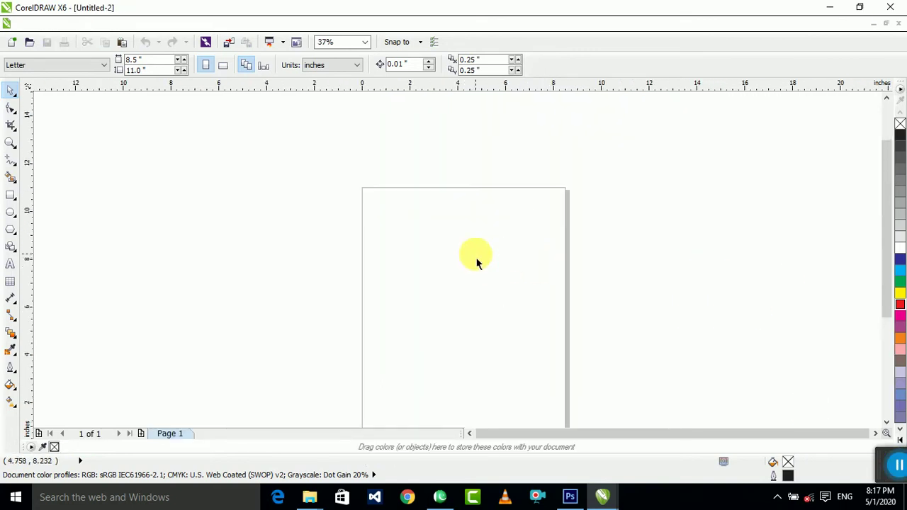
- Draw a rectangle in the middle of the page and set its size to 3 by 2 inches
click(11, 195)
drag(423, 266, 482, 310)
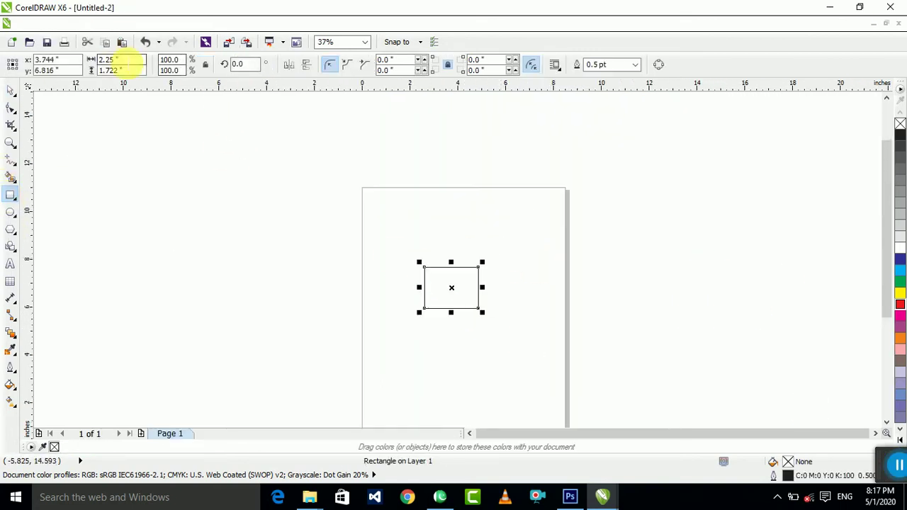
text(2)
key(Return)
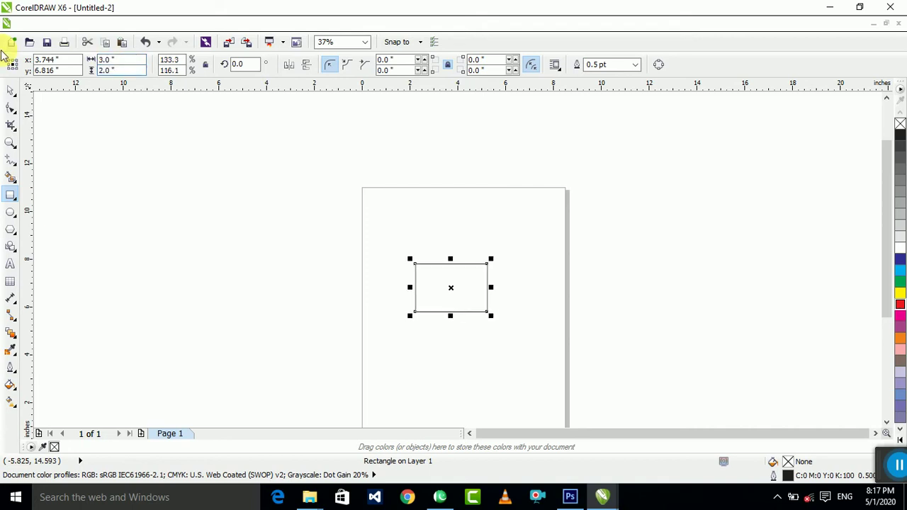
- Paste the copied banner into the new document and group its two lettering layers
click(166, 150)
key(ctrl+v)
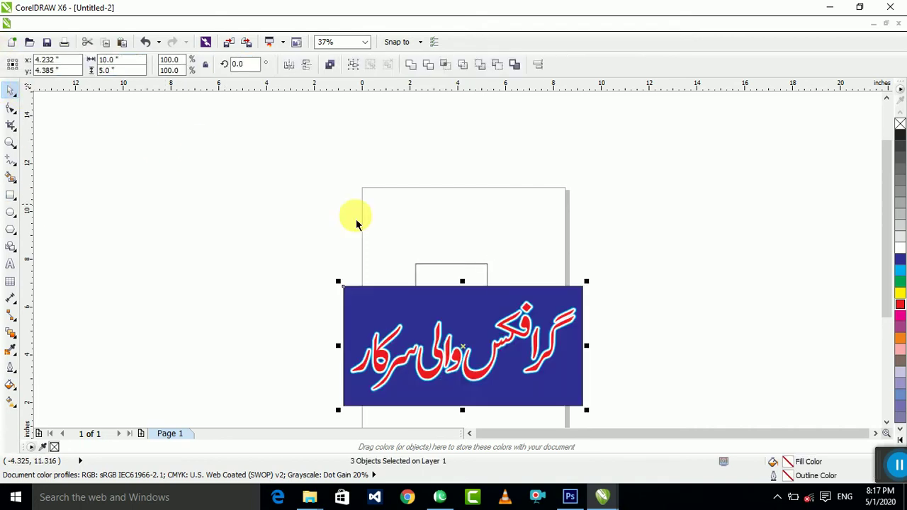
click(597, 242)
drag(643, 288, 337, 407)
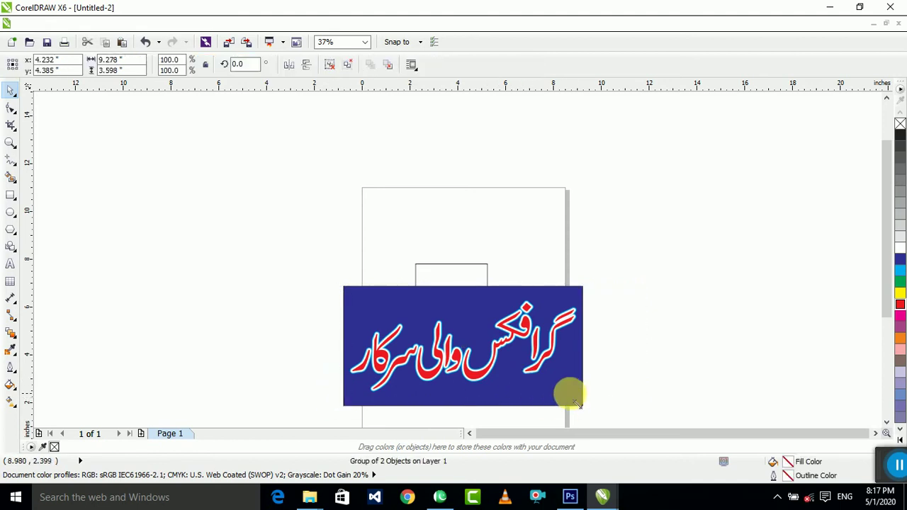
- Scale the lettering group down to roughly the small rectangle's width and centre it on that rectangle both ways
drag(578, 403, 430, 384)
shift+click(480, 278)
key(c)
key(e)
click(612, 292)
scroll(527, 317, up, 2)
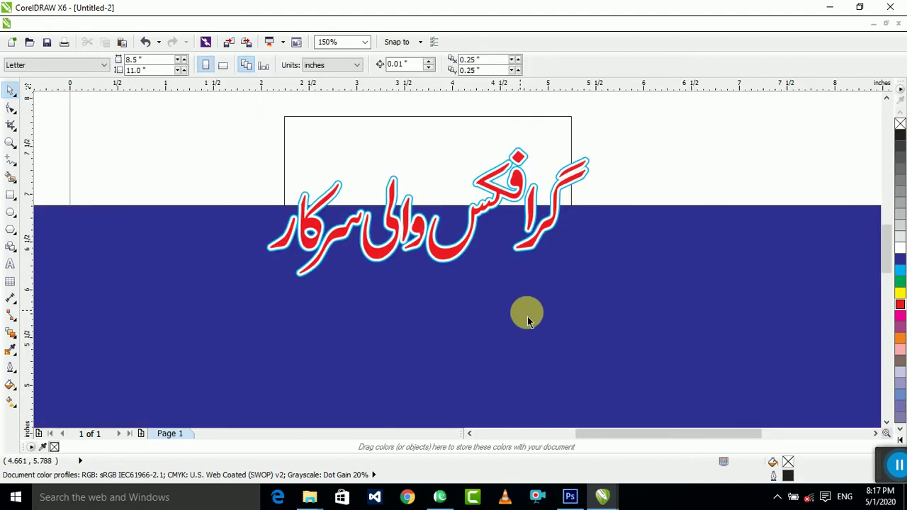
- Delete the pasted 10 by 5 inch blue rectangle
click(593, 344)
scroll(659, 245, down, 1)
key(Delete)
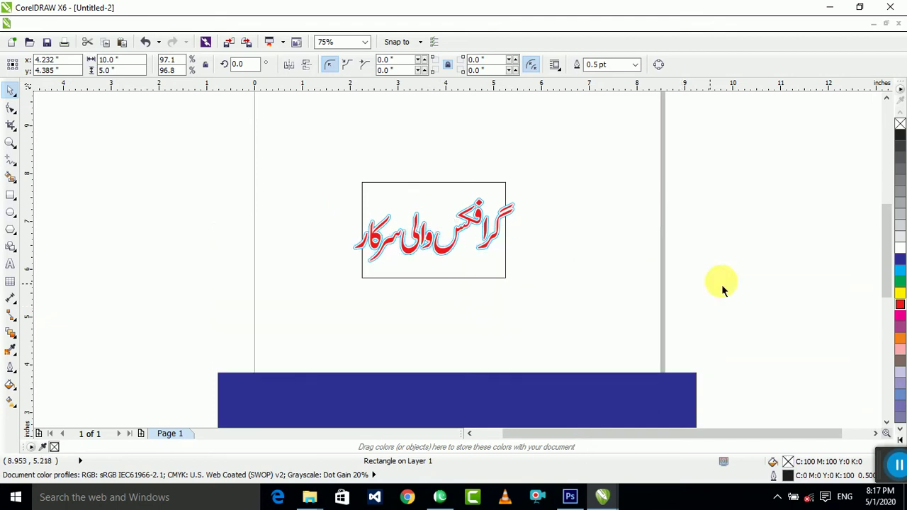
key(ctrl+z)
scroll(533, 208, up, 2)
- Shrink the lettering group so it fits centred inside the 3 by 2 inch rectangle
drag(617, 125, 222, 309)
click(490, 295)
scroll(485, 281, down, 1)
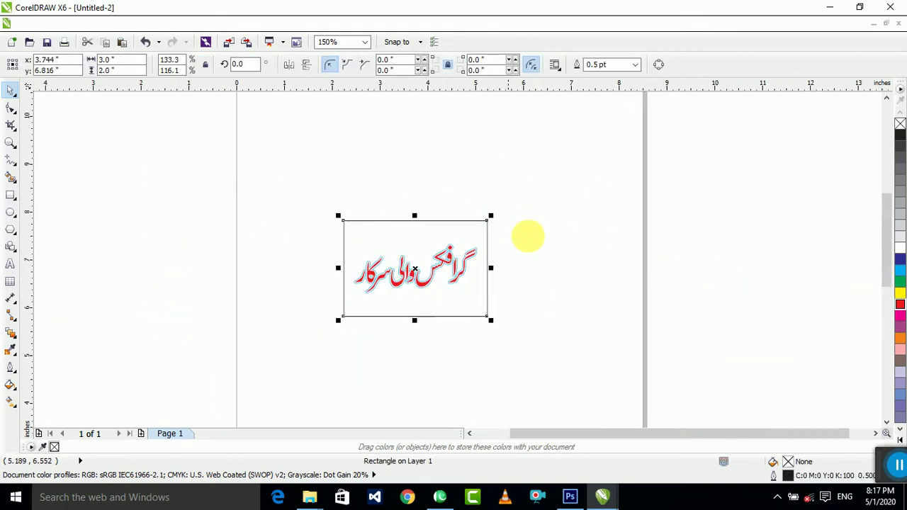
drag(554, 194, 311, 302)
scroll(362, 283, up, 1)
click(249, 214)
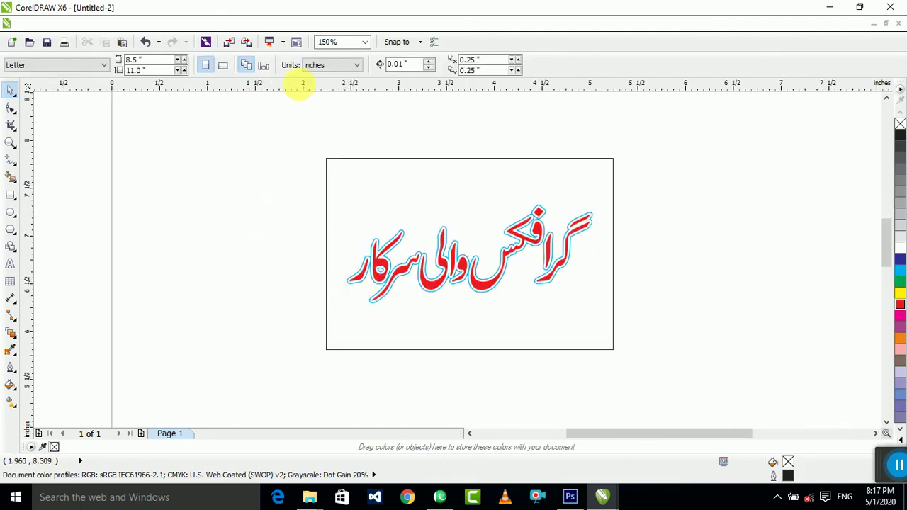
click(325, 64)
click(267, 135)
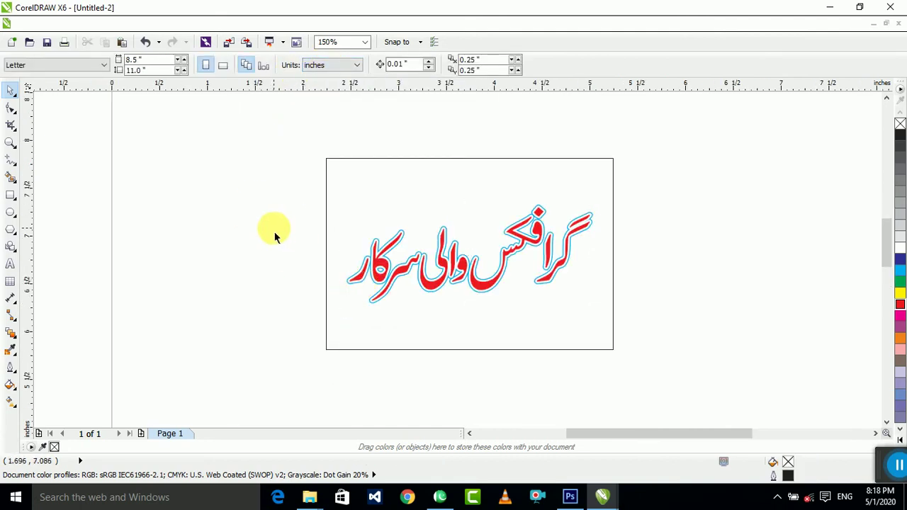
- Move the 3 by 2 inch rectangle with its lettering into the upper-left corner of the page
drag(192, 128, 677, 379)
scroll(425, 261, down, 2)
drag(428, 260, 384, 218)
scroll(361, 184, up, 2)
scroll(421, 255, down, 2)
drag(425, 248, 415, 239)
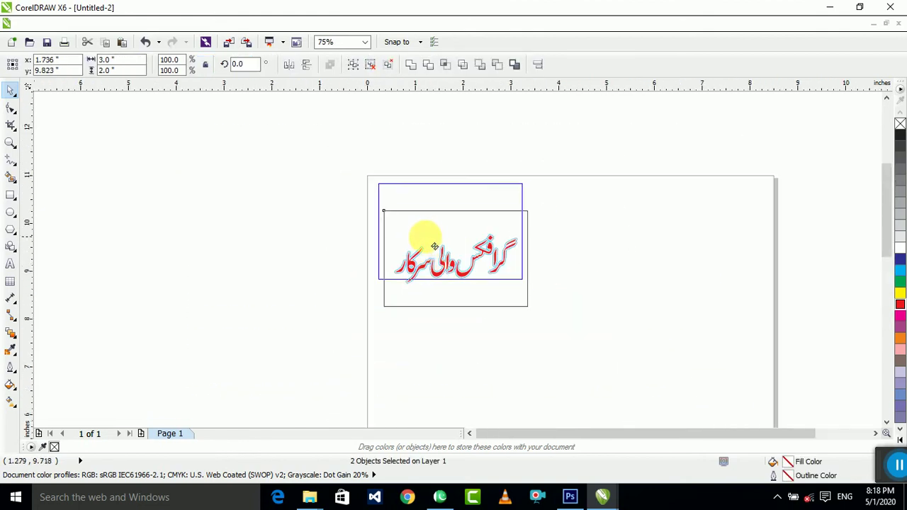
click(549, 237)
- Place a copy of the 3 by 2 inch rectangle, without the lettering, directly to its right
scroll(510, 293, up, 1)
scroll(481, 296, down, 2)
scroll(483, 294, up, 4)
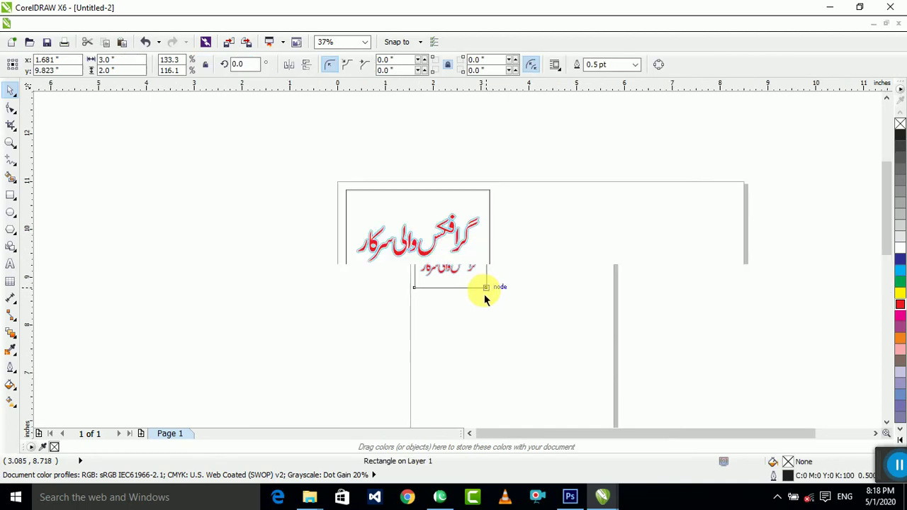
scroll(429, 298, down, 2)
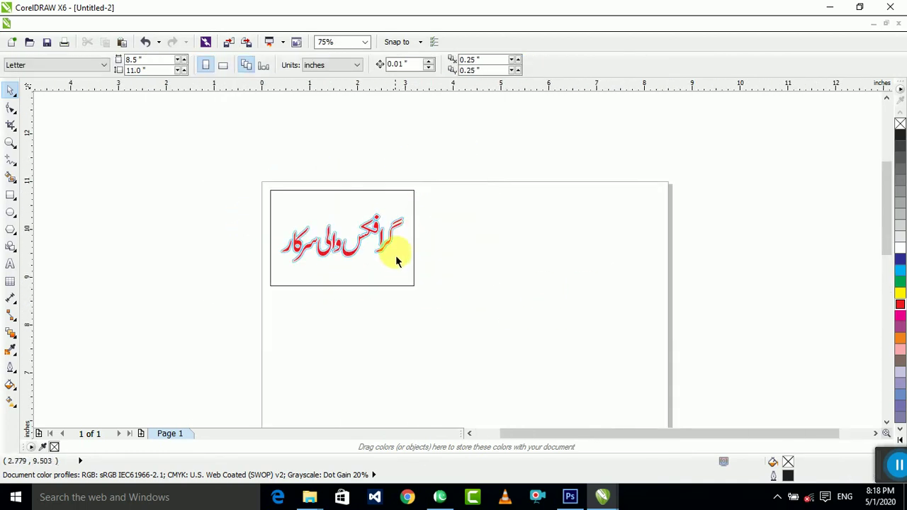
scroll(325, 269, up, 2)
drag(325, 263, 618, 264)
right_click(618, 264)
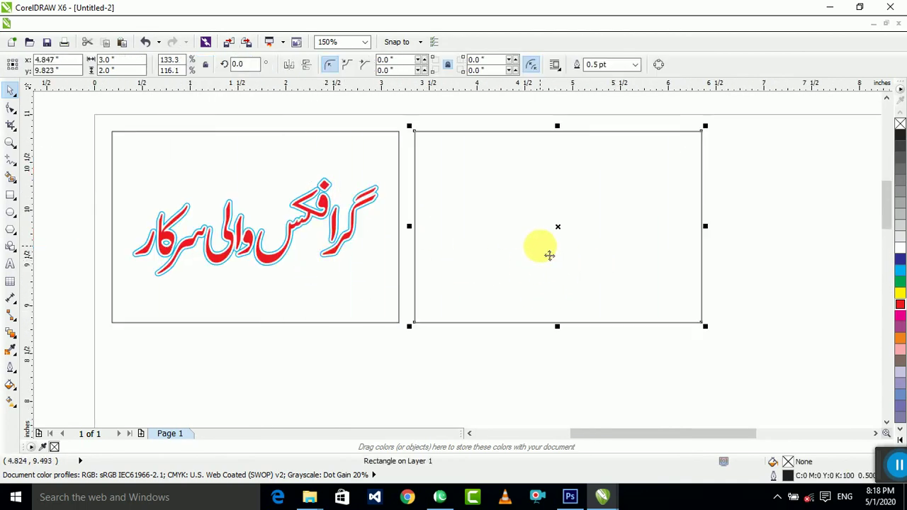
- Draw a square of about 0.64 inch below the rectangles and duplicate it to the right into an evenly spaced row of four
scroll(539, 246, down, 2)
click(10, 196)
scroll(559, 328, up, 2)
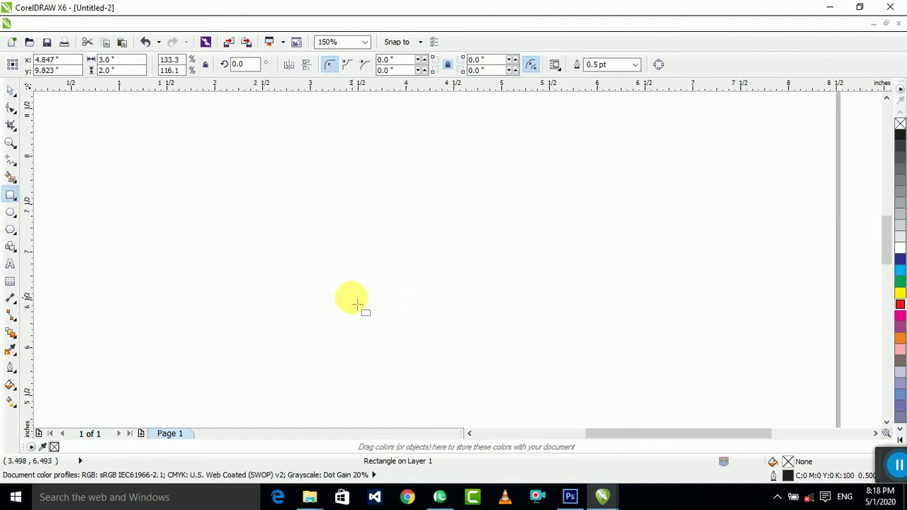
scroll(323, 252, down, 1)
mouse_move(250, 209)
mouse_down()
mouse_move(281, 240)
mouse_move(323, 235)
mouse_up()
scroll(253, 228, up, 2)
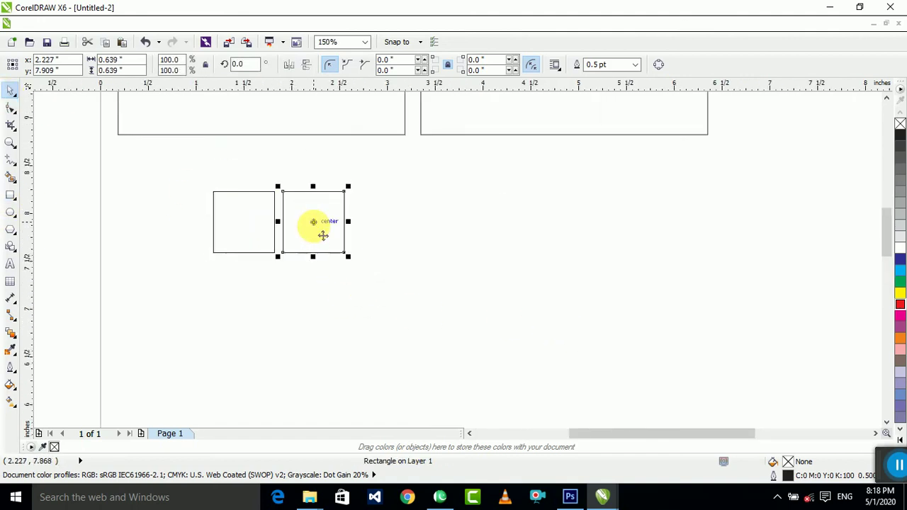
key(ctrl+r)
key(ctrl+r)
click(137, 307)
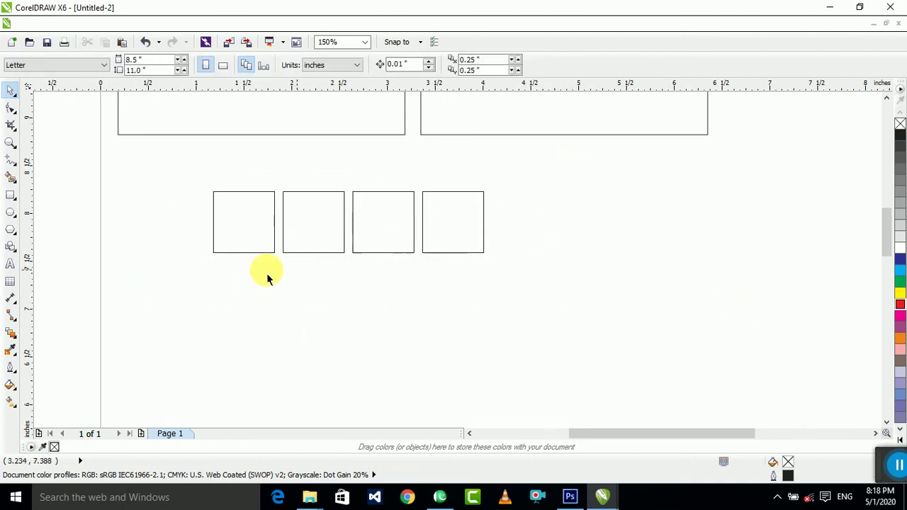
- Fill the first square of the row with cyan, the second with red and the third with yellow
click(262, 247)
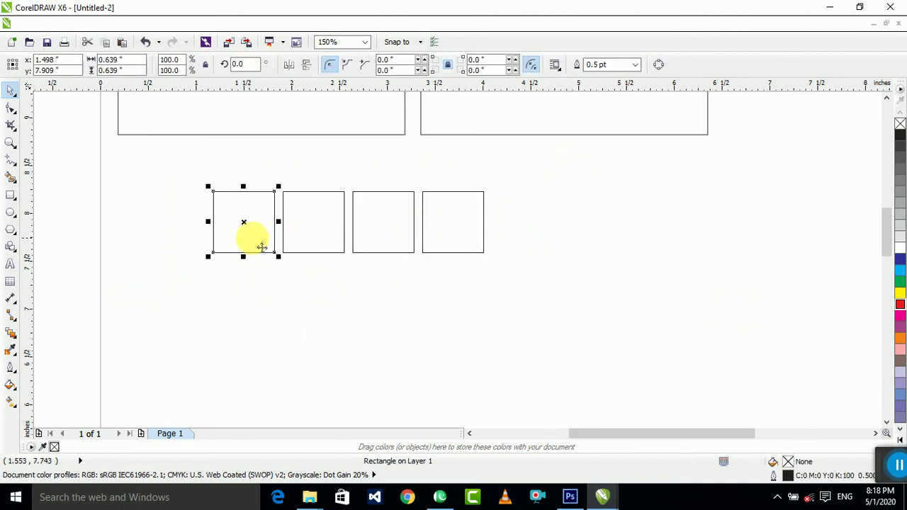
click(901, 273)
click(346, 233)
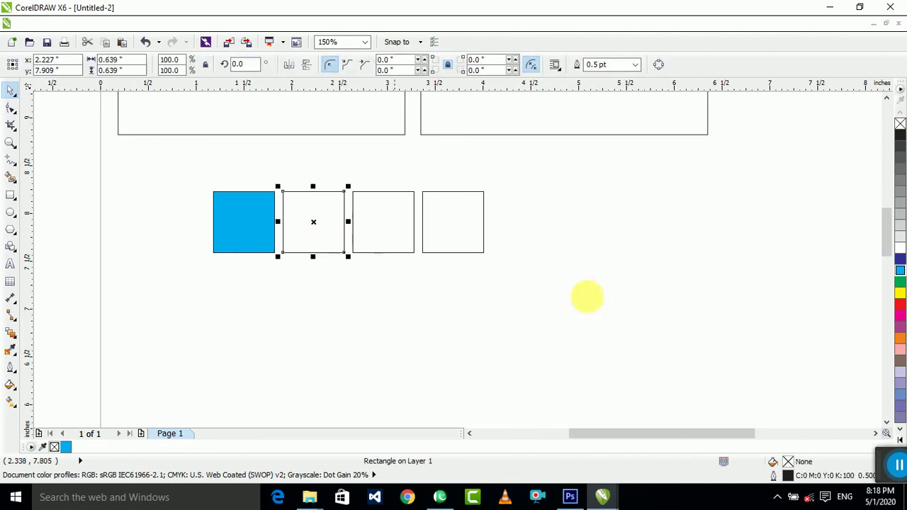
click(899, 316)
click(293, 263)
click(359, 220)
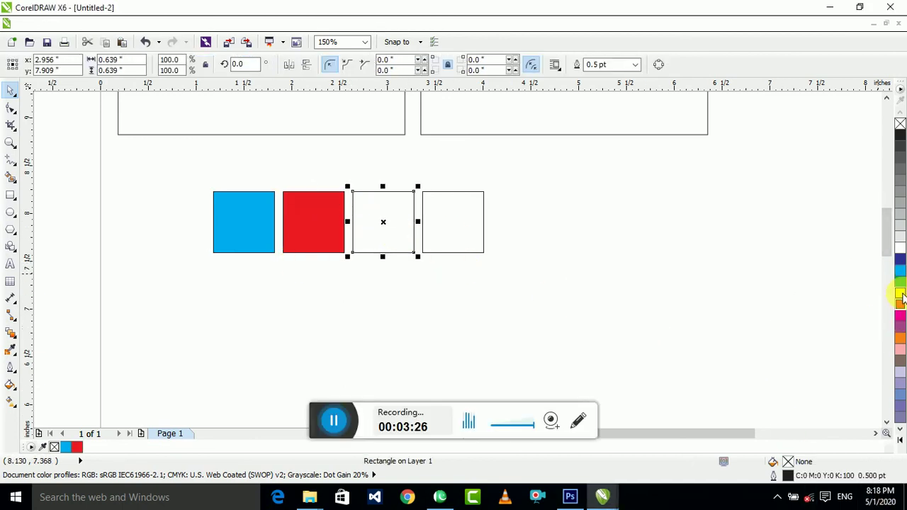
click(899, 293)
click(688, 237)
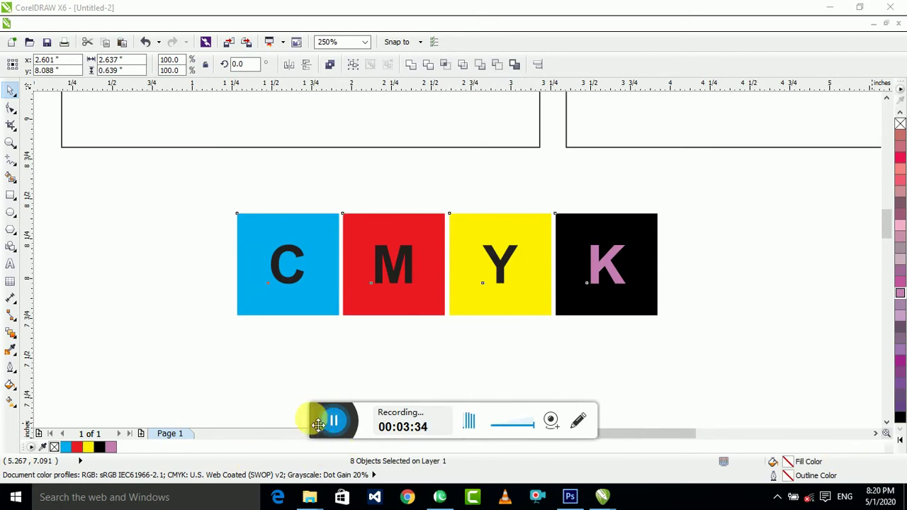
- Move the four coloured squares with their C, M, Y and K letters up and slightly left, close beneath the rectangles
drag(318, 423, 901, 448)
click(682, 299)
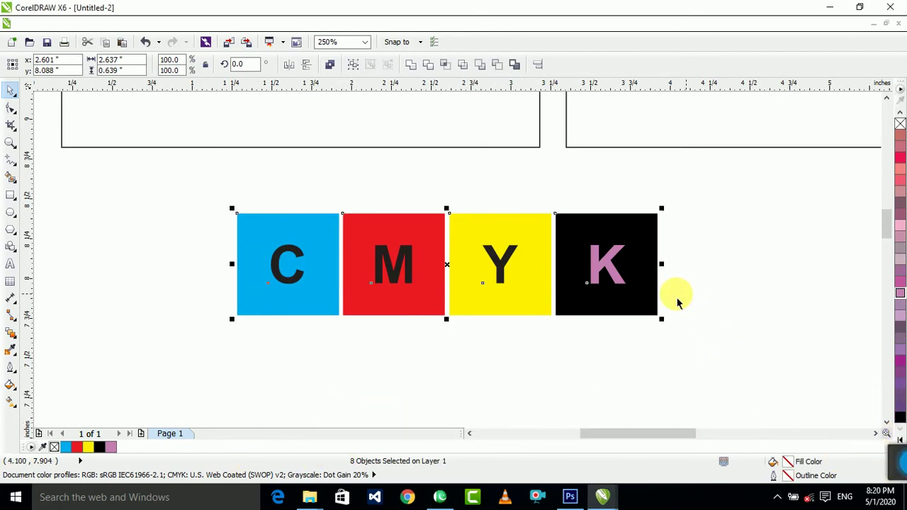
scroll(330, 268, down, 1)
click(531, 278)
scroll(285, 244, up, 2)
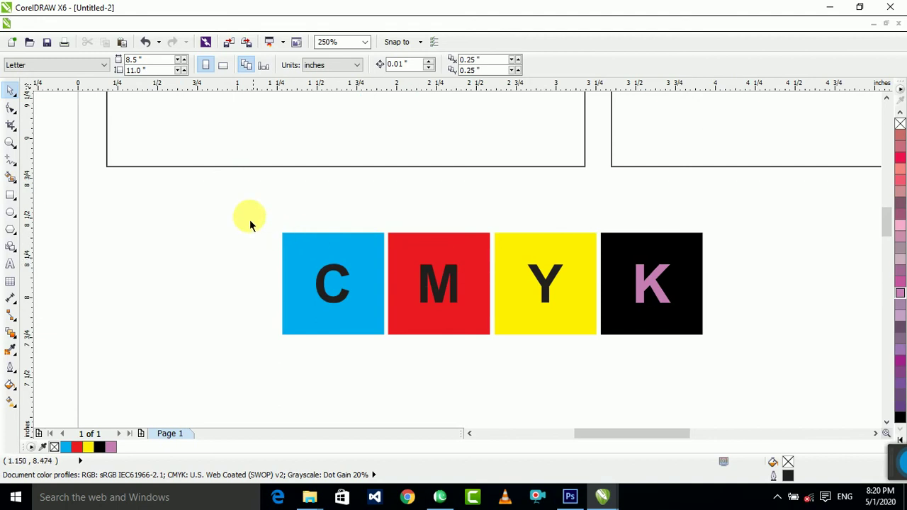
drag(249, 218, 780, 368)
drag(631, 303, 583, 254)
click(824, 273)
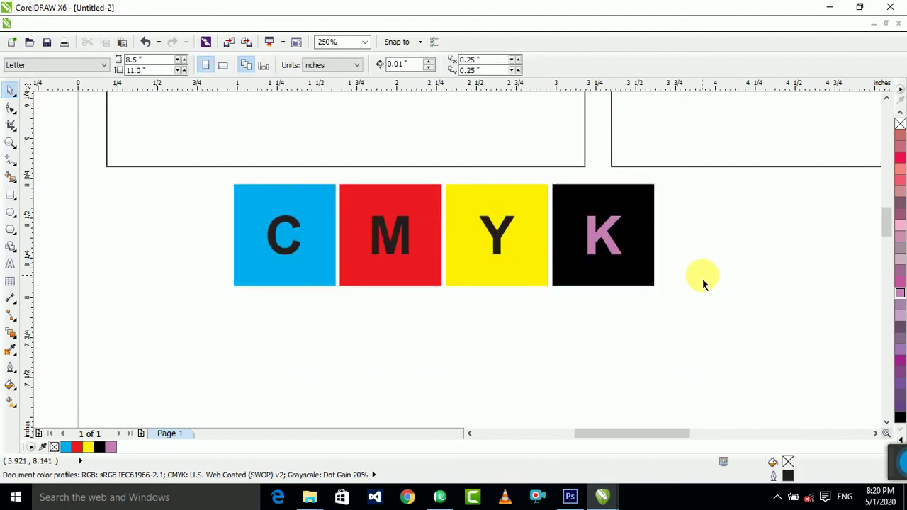
click(479, 275)
shift+click(320, 266)
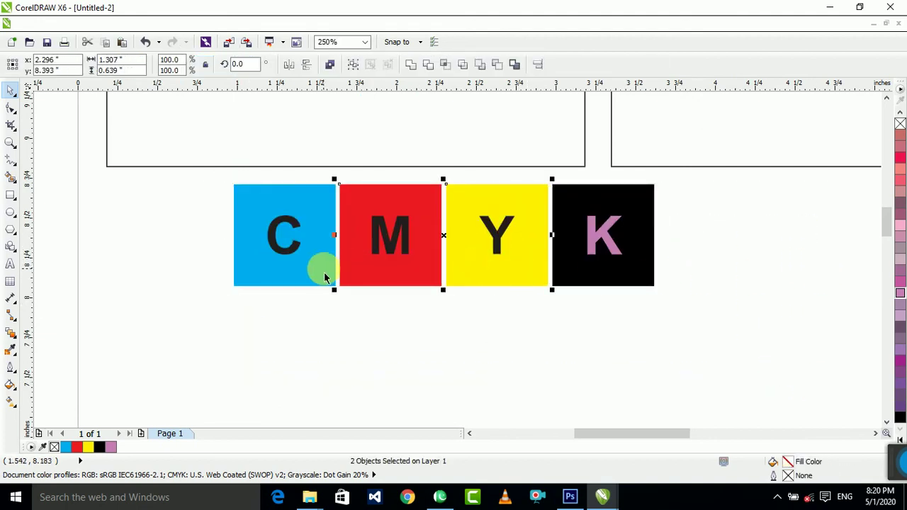
shift+click(418, 265)
click(698, 198)
drag(696, 179, 158, 306)
click(160, 306)
- Duplicate the cyan, red and yellow squares directly below the first row, and place copies of the letters C, M and Y beneath them
click(292, 275)
shift+click(394, 277)
shift+click(518, 289)
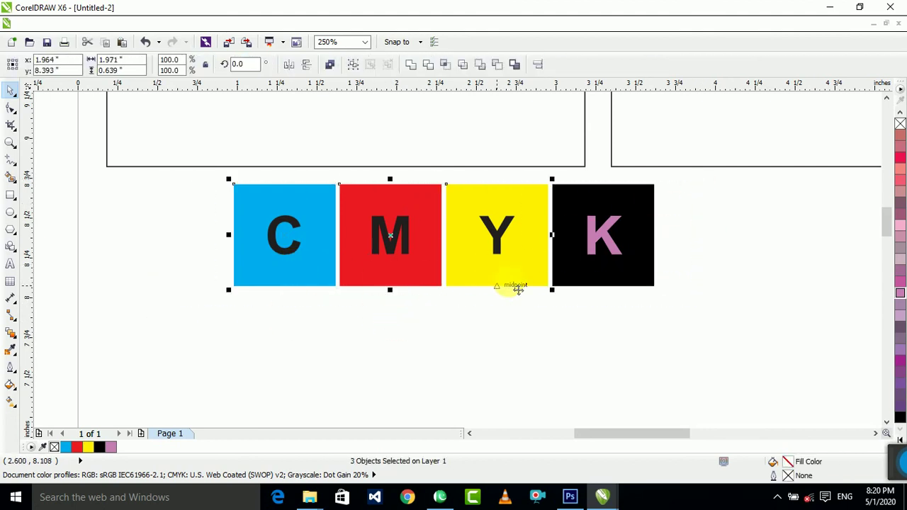
drag(543, 259, 540, 369)
right_click(540, 369)
click(225, 248)
drag(204, 186, 503, 349)
scroll(522, 269, down, 2)
scroll(472, 377, up, 3)
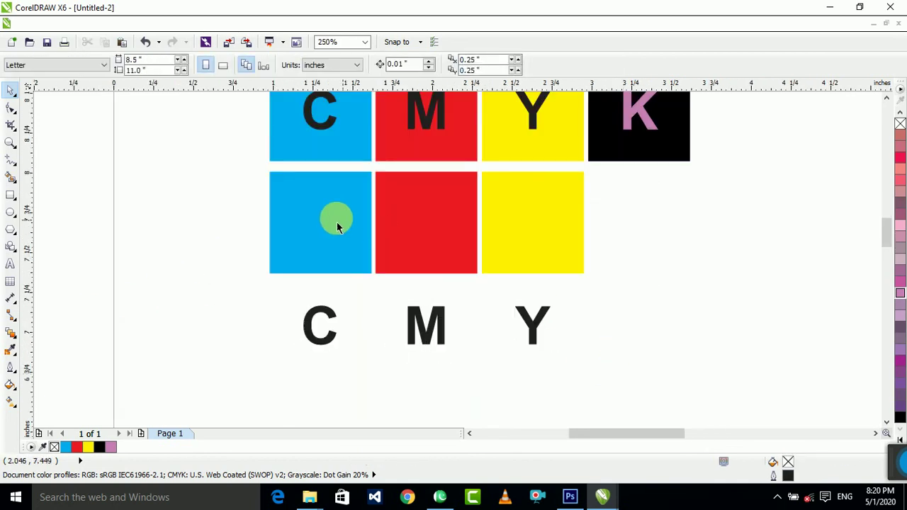
- Fill the three squares of the second row with yellow, green and cyan, in that order
click(336, 222)
click(900, 440)
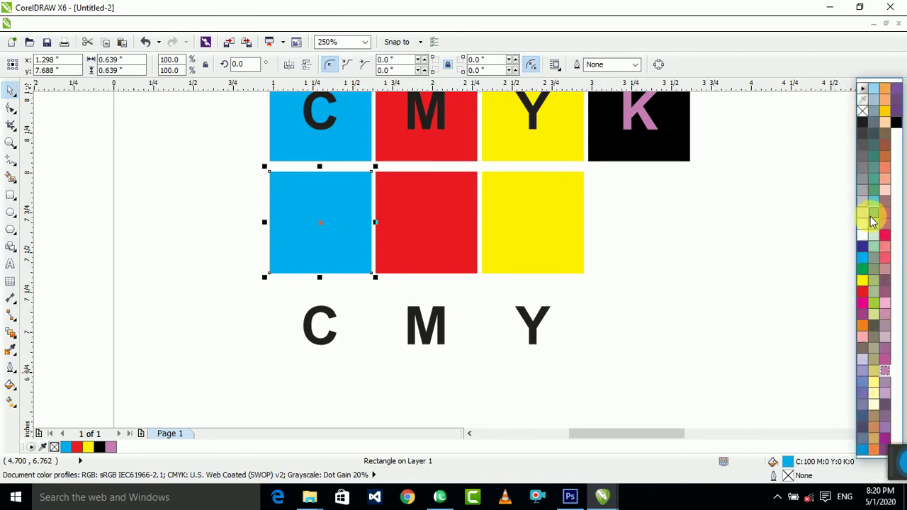
click(861, 280)
click(437, 228)
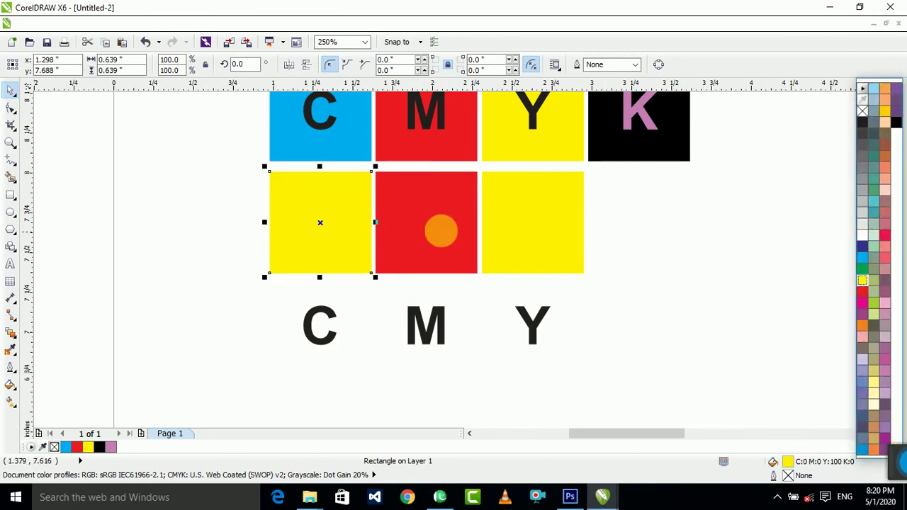
click(899, 282)
click(517, 260)
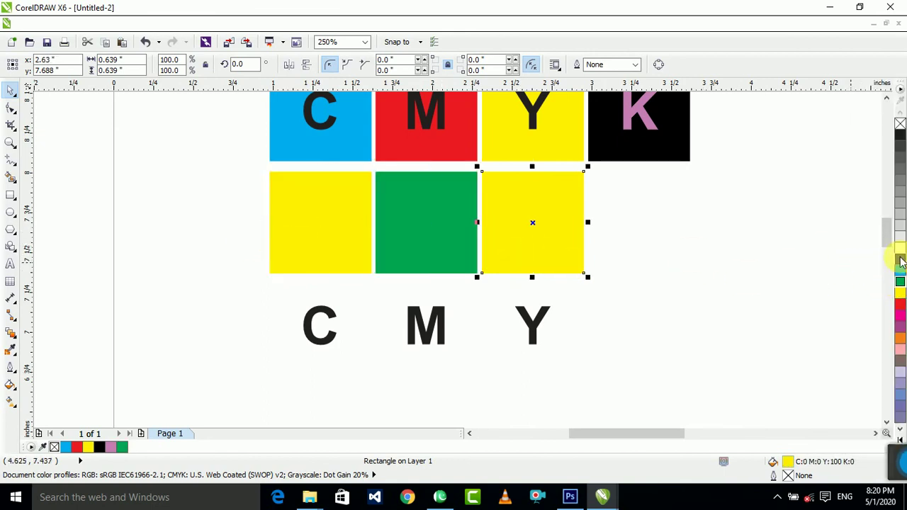
click(900, 271)
click(793, 257)
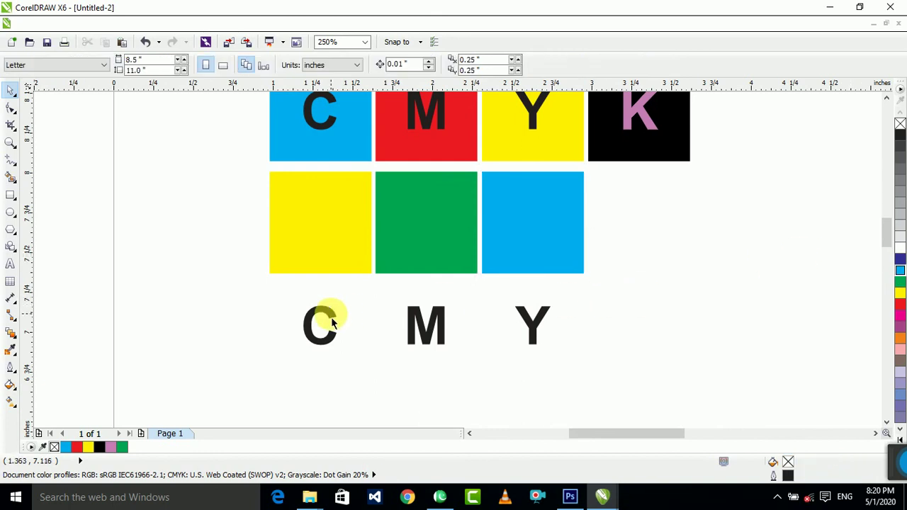
- Change the copied letters C, M and Y below the second row to R, G and B
double_click(333, 322)
drag(338, 323, 294, 314)
text(R)
click(433, 324)
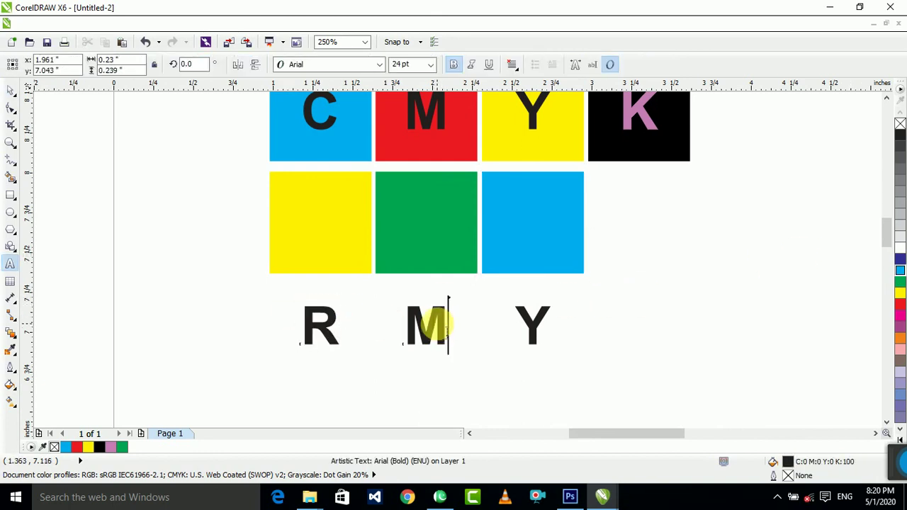
drag(434, 324, 392, 333)
text(R)
double_click(419, 304)
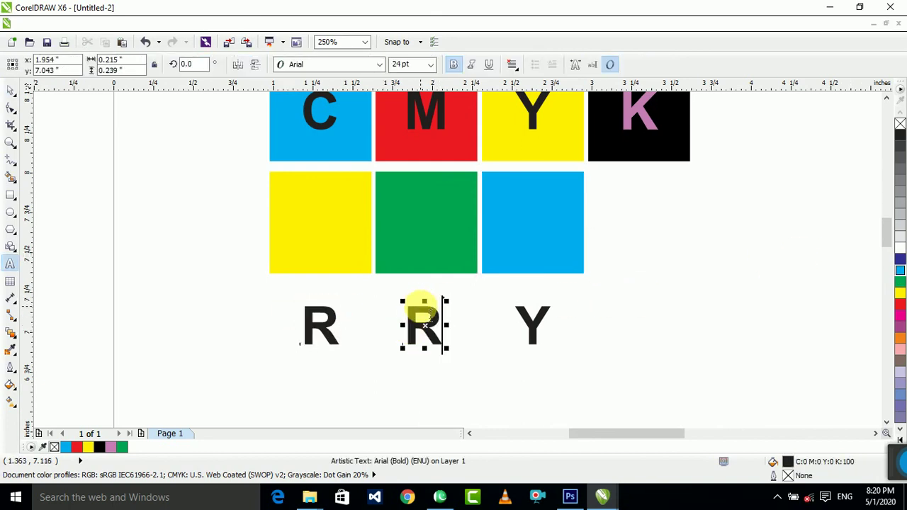
text(G)
drag(542, 332, 519, 333)
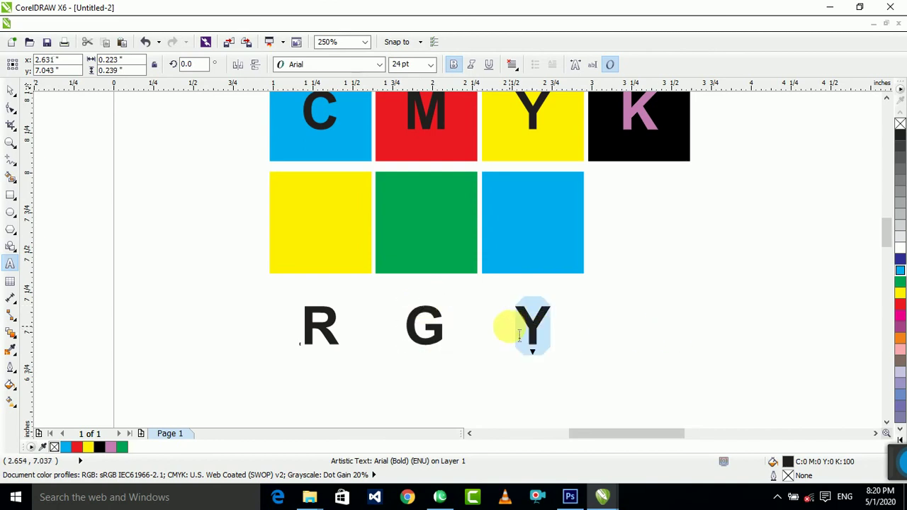
text(B)
click(11, 90)
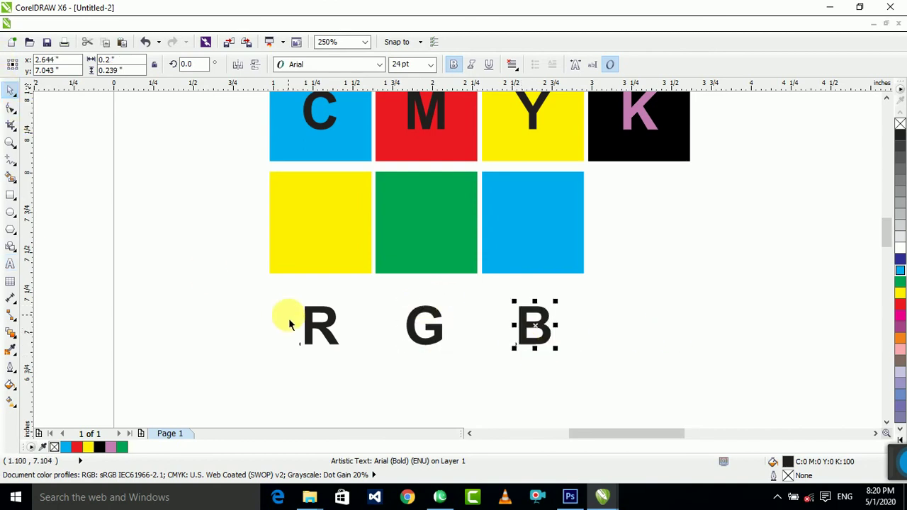
- Centre the letters R, G and B on the yellow, green and cyan squares of the second row
click(327, 341)
shift+click(335, 241)
key(c)
key(e)
drag(479, 385, 385, 297)
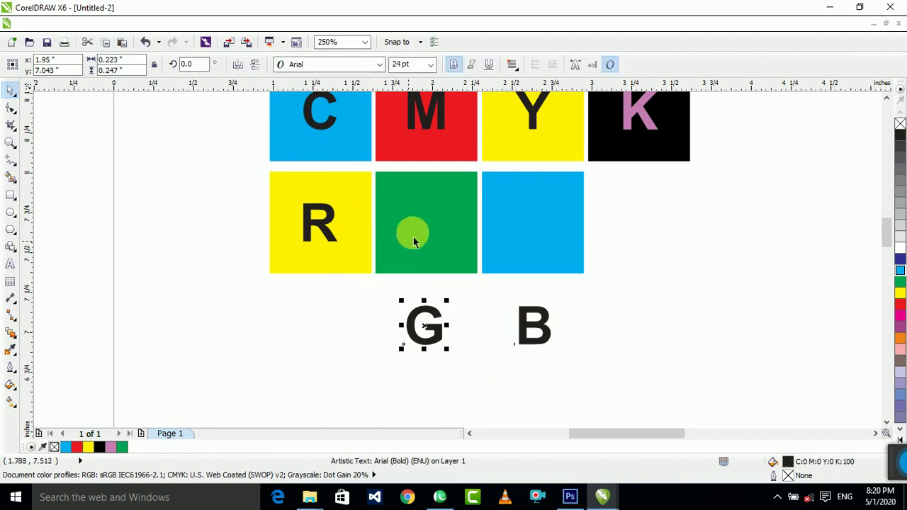
shift+click(415, 241)
key(c)
key(e)
drag(635, 296, 469, 376)
shift+click(511, 256)
key(c)
key(e)
click(585, 344)
- Delete both rows of lettered CMYK and RGB squares below the rectangles
scroll(589, 350, down, 1)
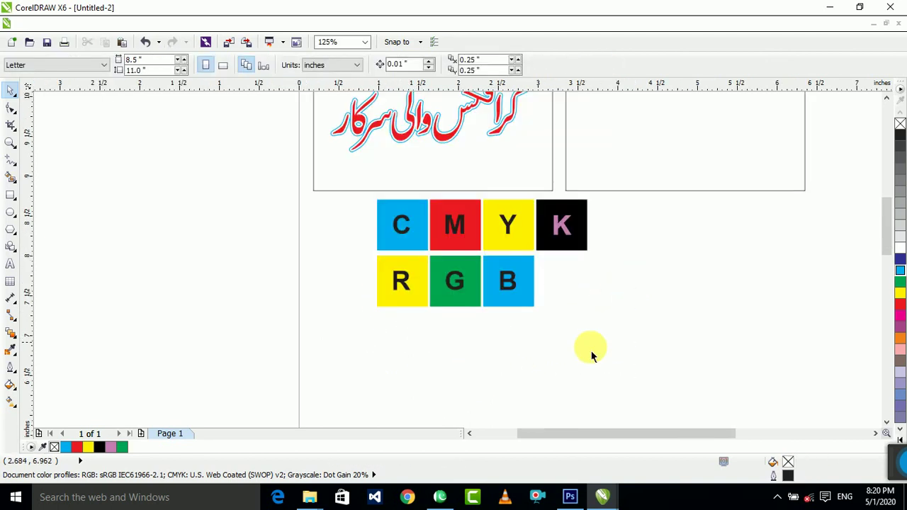
drag(649, 356, 217, 162)
drag(497, 251, 475, 248)
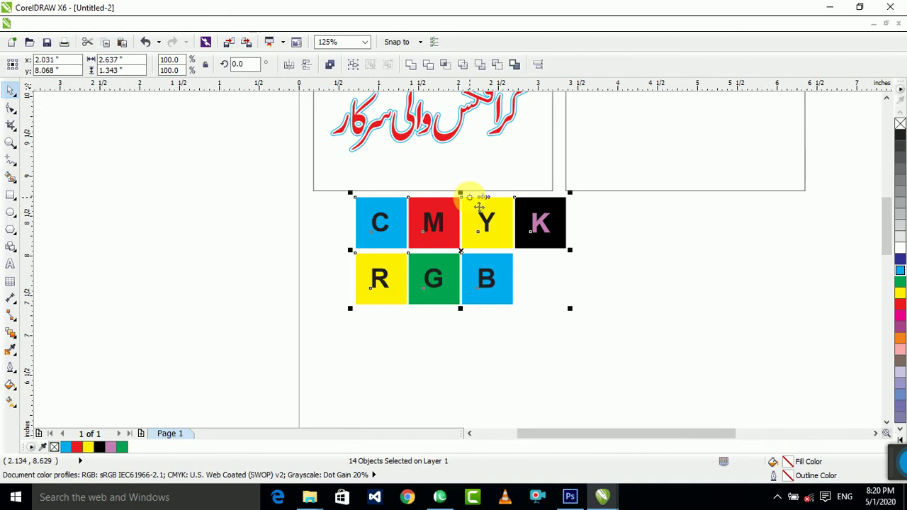
key(F3)
key(Delete)
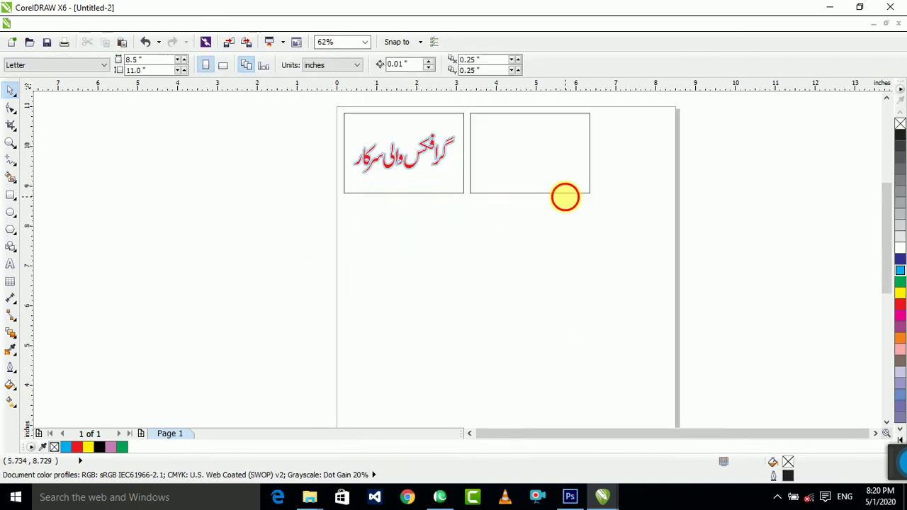
scroll(577, 301, down, 1)
scroll(525, 187, up, 2)
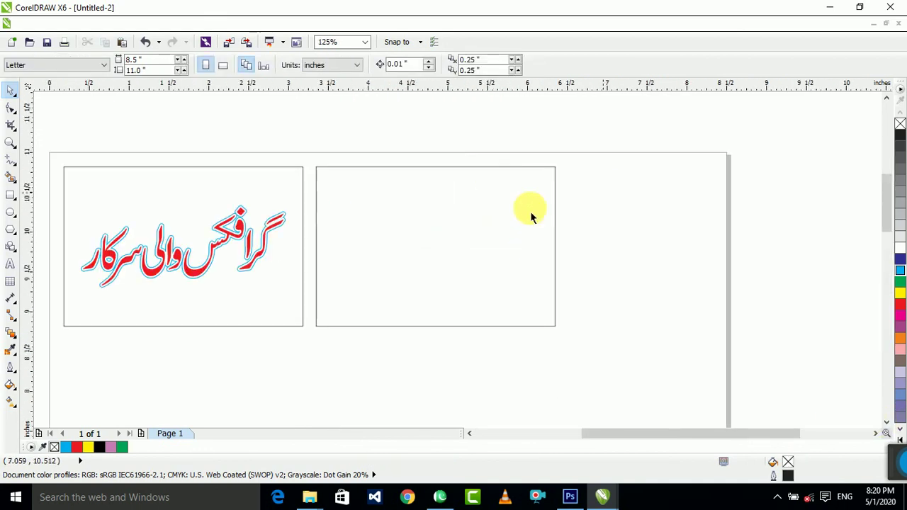
click(450, 208)
key(F3)
click(71, 196)
click(10, 196)
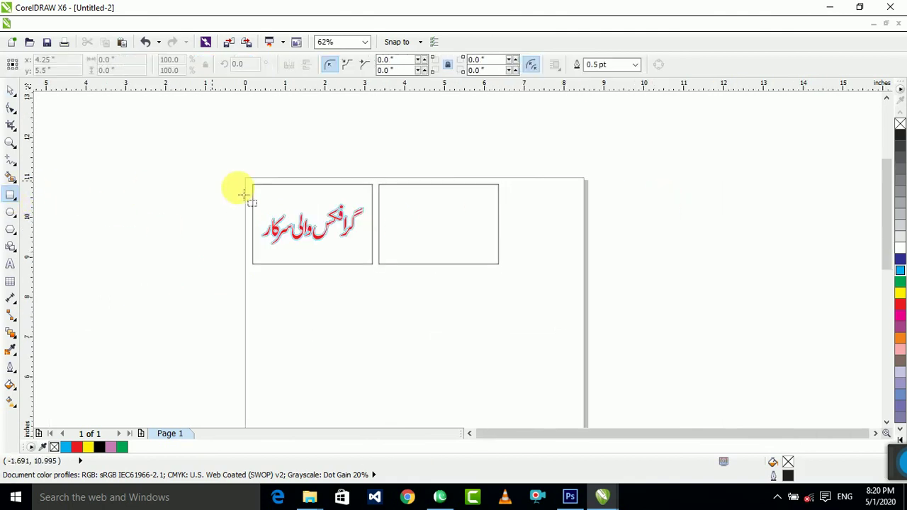
click(8, 92)
drag(185, 170, 617, 337)
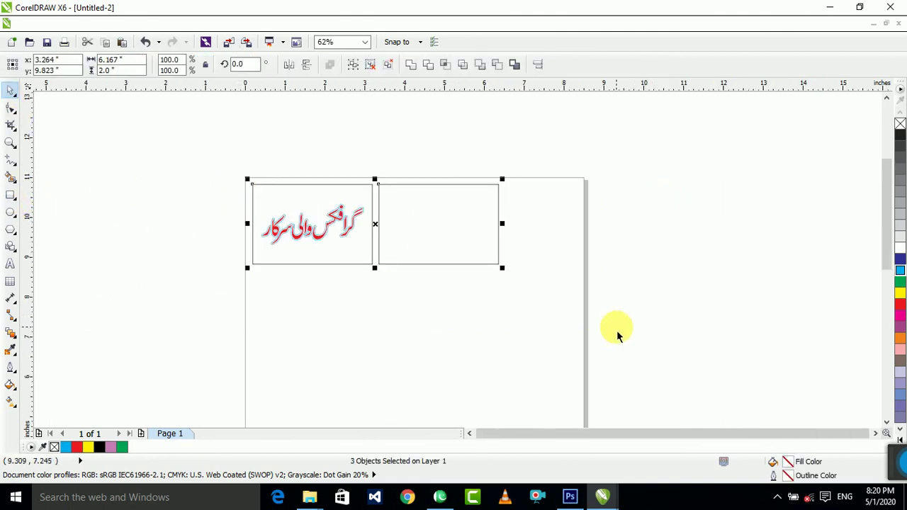
key(shift+F2)
click(500, 295)
scroll(496, 248, down, 2)
drag(660, 167, 286, 327)
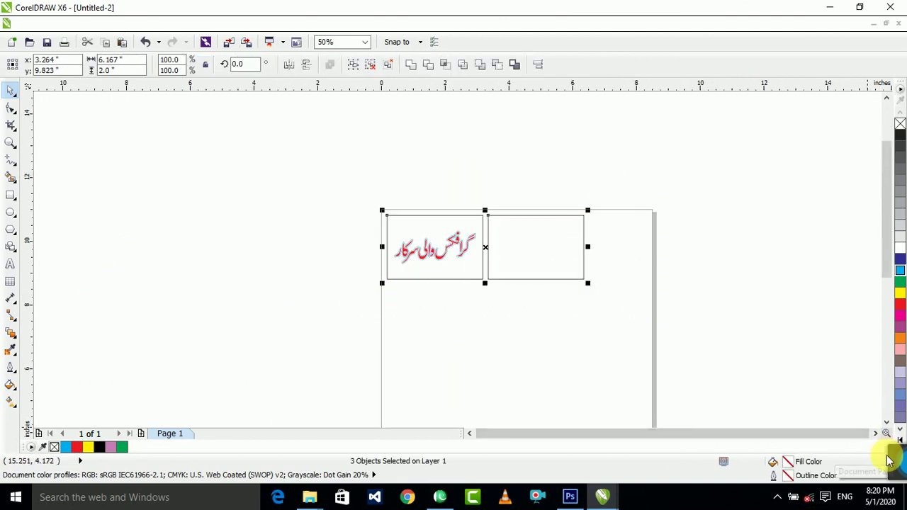
drag(894, 462, 729, 455)
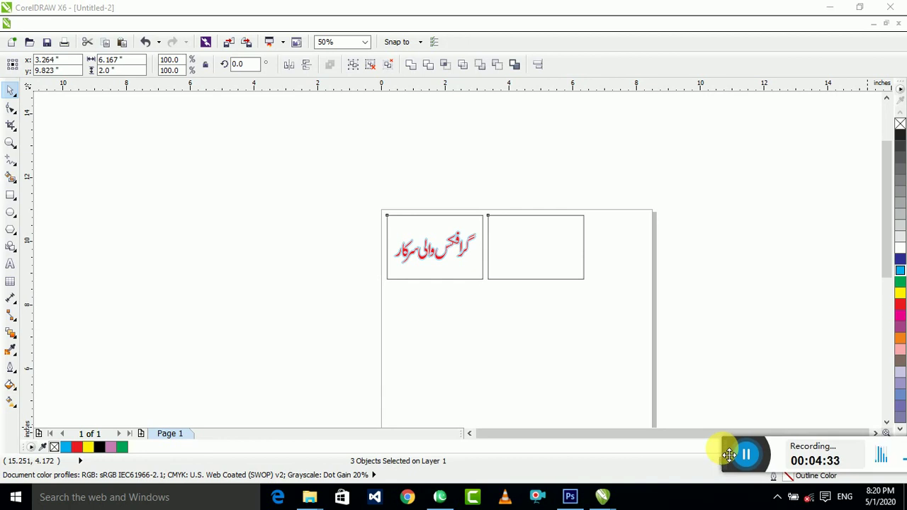